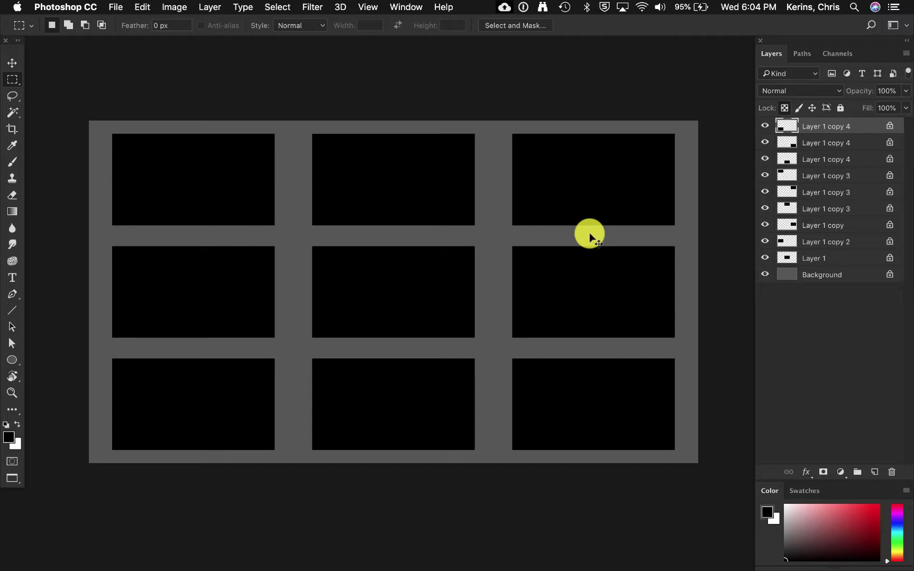
# Create a new document from the recent 4K preset, 3840 x 2160 px at 72 ppi.
pyautogui.press('super+n')
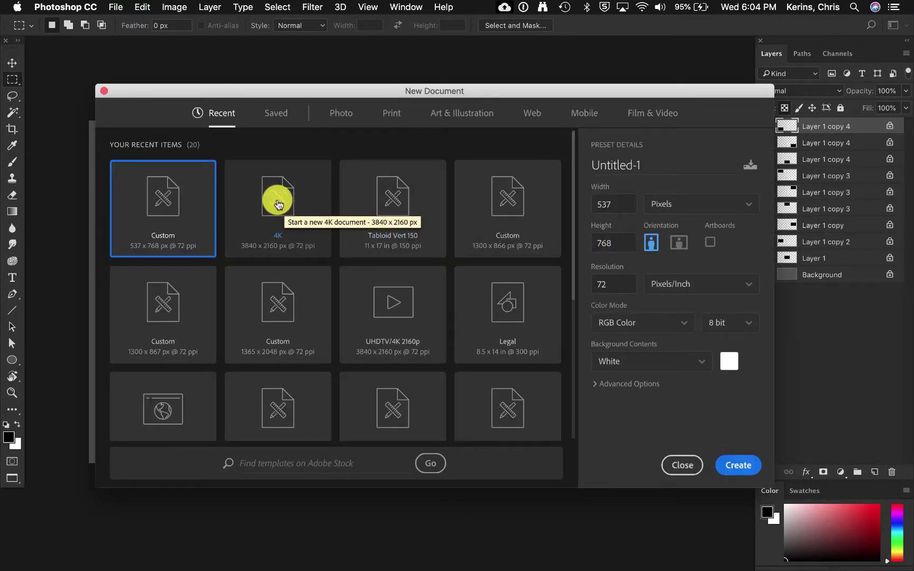
pyautogui.click(278, 204)
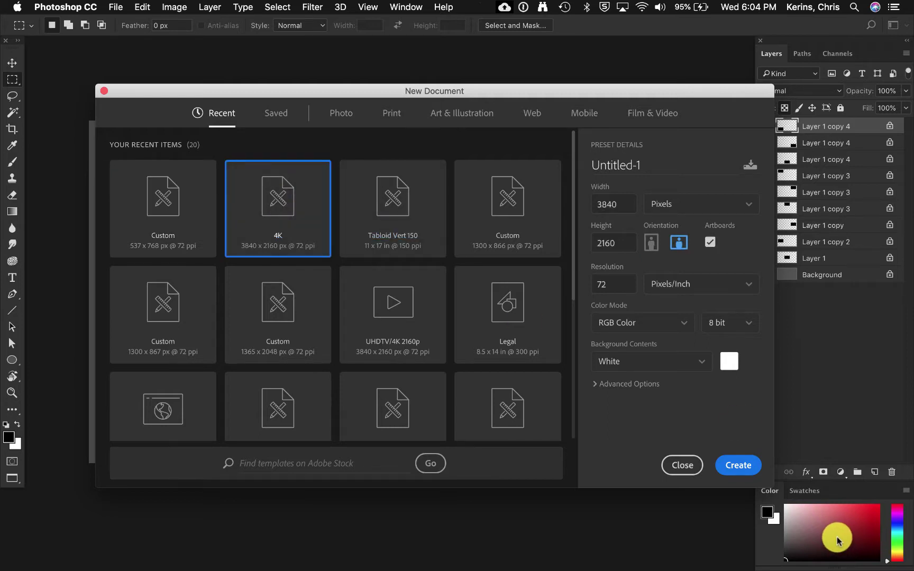
pyautogui.click(739, 465)
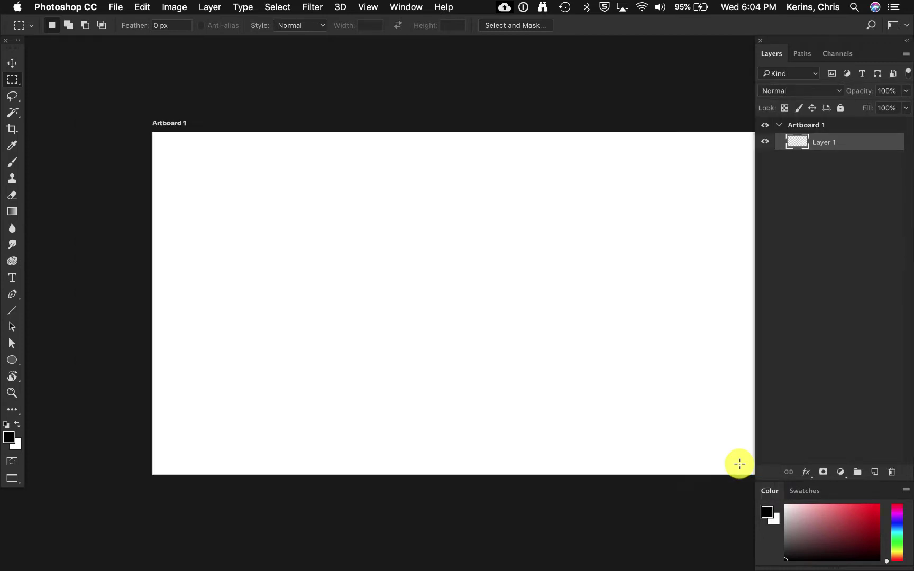
pyautogui.hscroll(4, 647, 437)
pyautogui.scroll(-2, 647, 437)
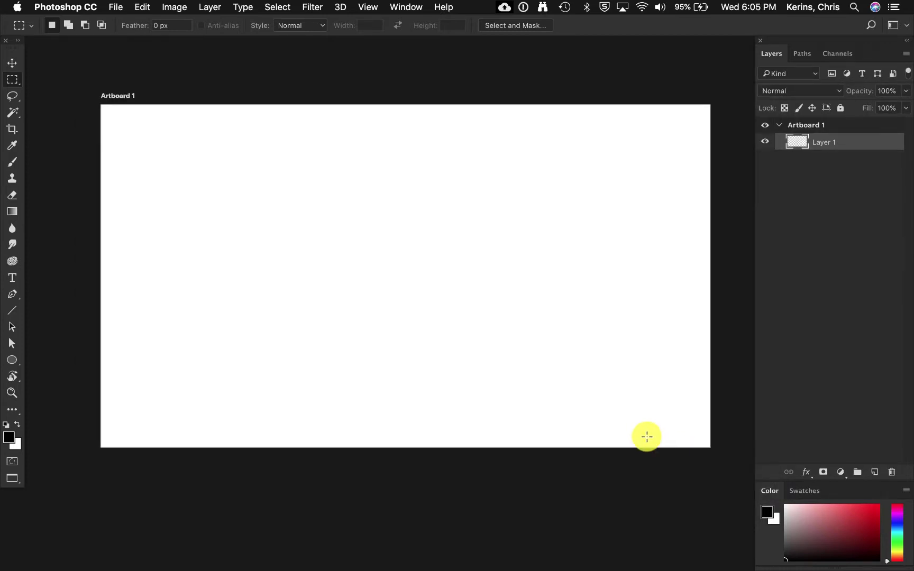
# Fill the artboard's base layer with dark gray and add a new layer above it filled with black.
pyautogui.moveTo(801, 541); pyautogui.dragTo(776, 543)
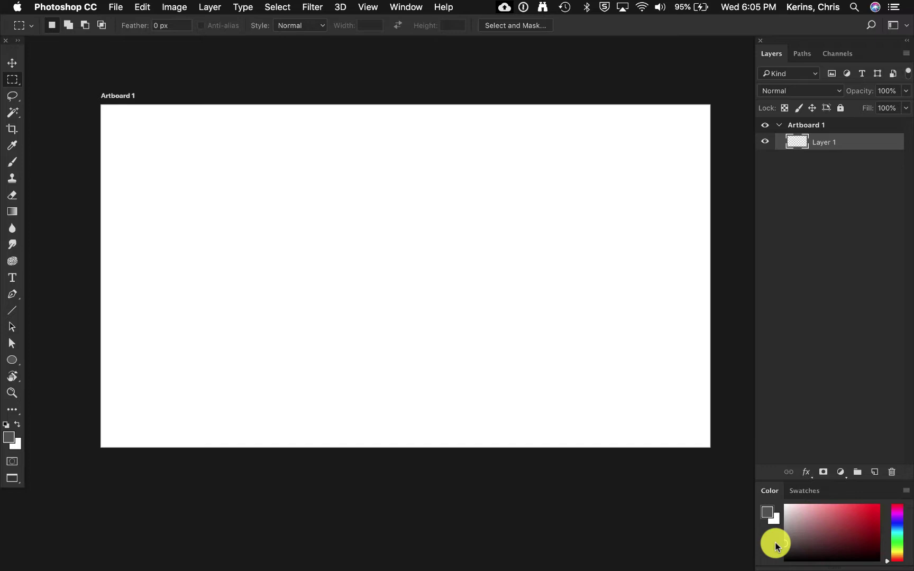
pyautogui.hotkey('alt', 'BackSpace')
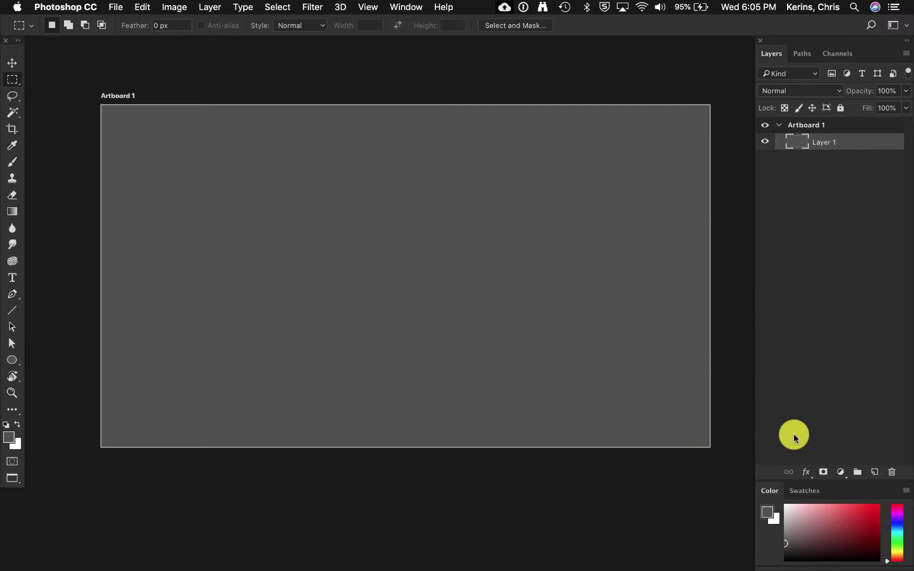
pyautogui.click(875, 472)
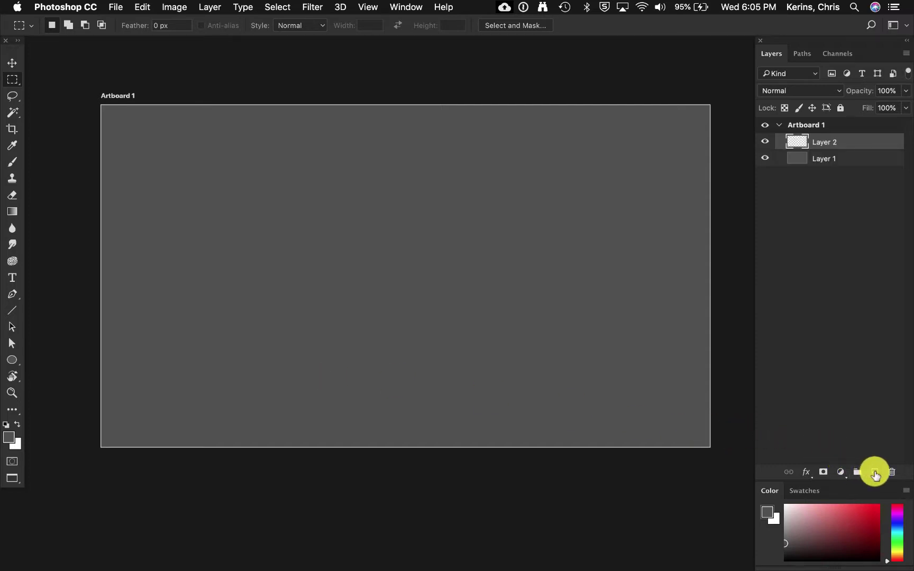
pyautogui.press('d')
pyautogui.hotkey('alt', 'BackSpace')
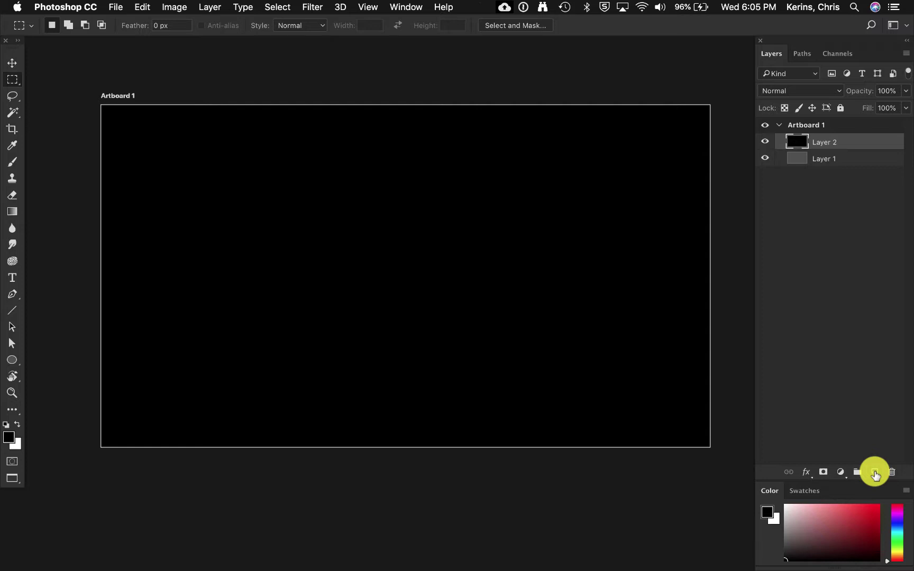
# Scale the black layer proportionally about its center to about 1024 x 576 px and lock its transparent pixels.
pyautogui.click(154, 5)
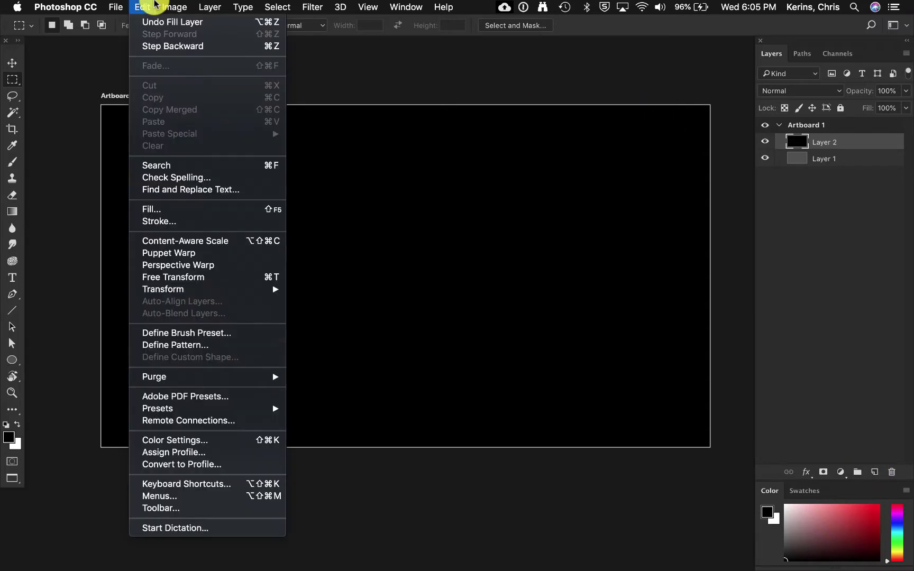
pyautogui.click(188, 277)
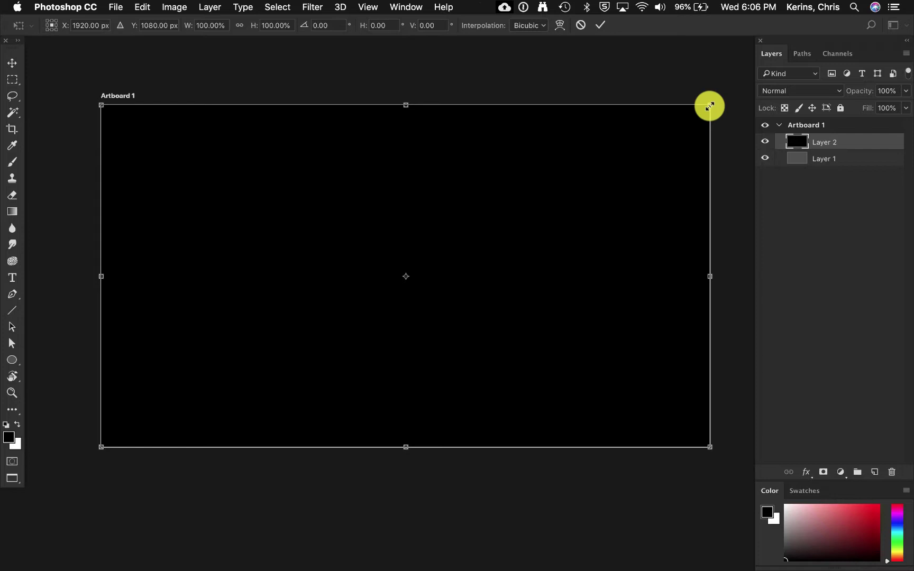
pyautogui.moveTo(710, 107); pyautogui.dragTo(505, 262)
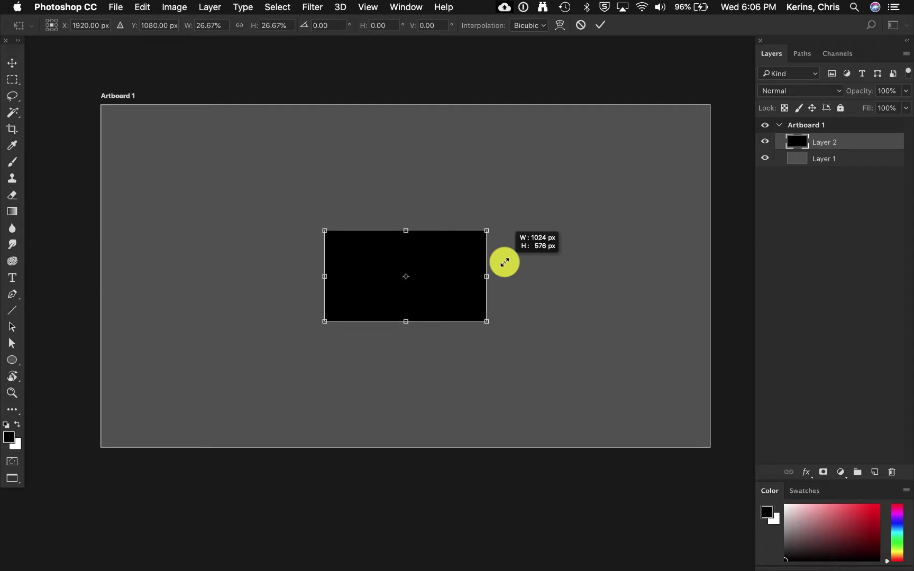
pyautogui.moveTo(505, 263); pyautogui.dragTo(505, 262)
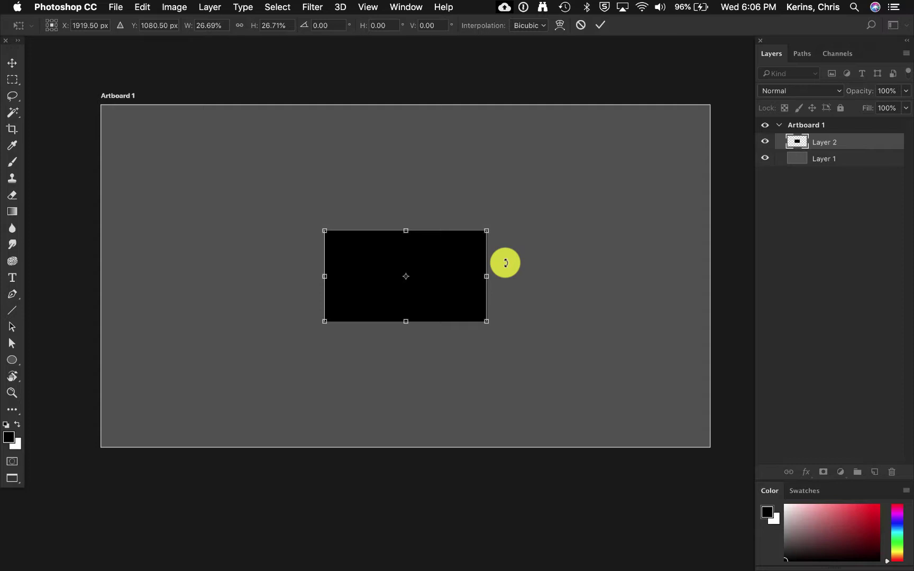
pyautogui.press('Return')
pyautogui.press('m')
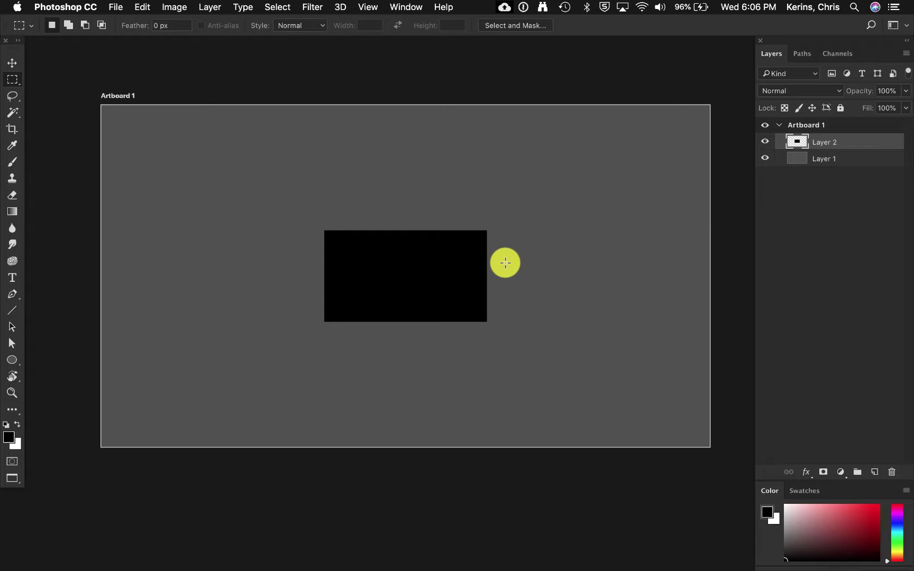
pyautogui.click(785, 108)
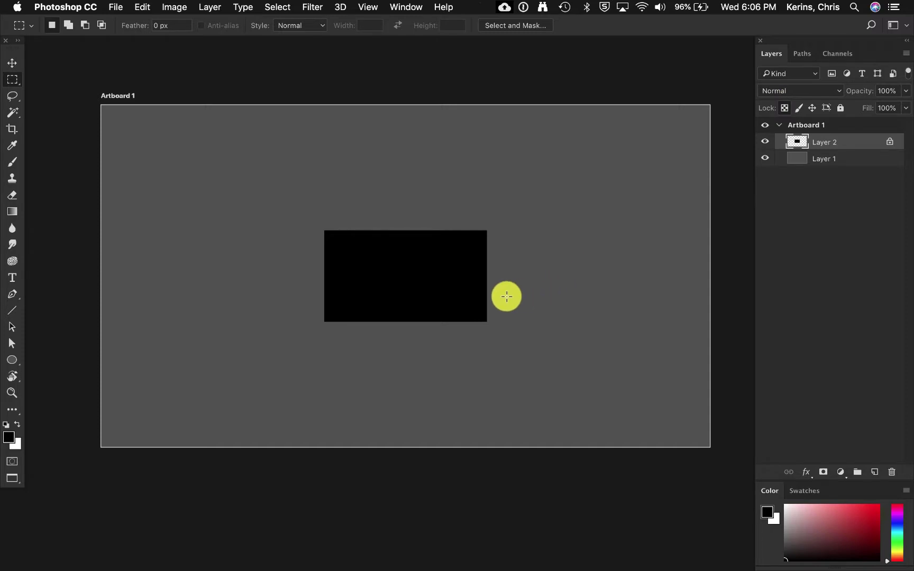
# Duplicate the black rectangle straight to the right of the original, offset about 1261 px.
pyautogui.press('v')
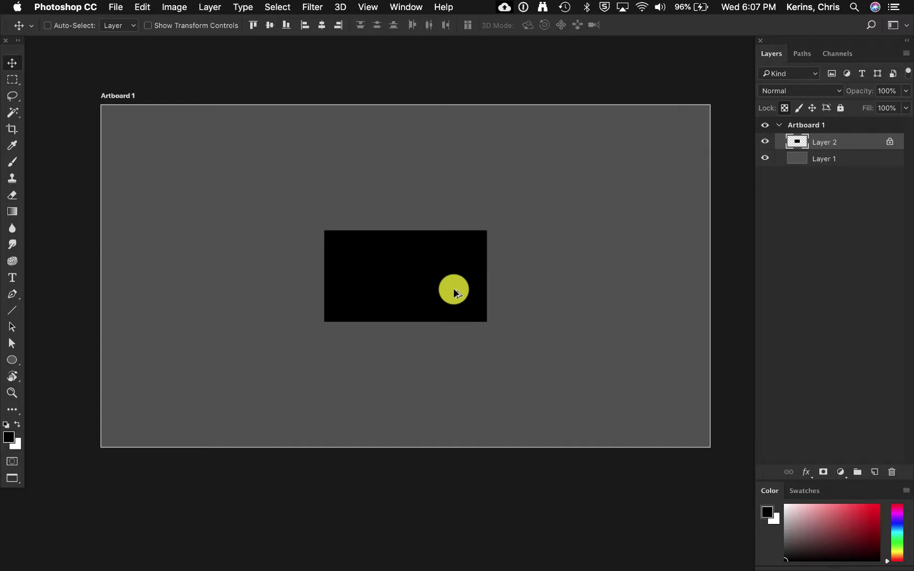
pyautogui.moveTo(454, 289); pyautogui.dragTo(654, 294)
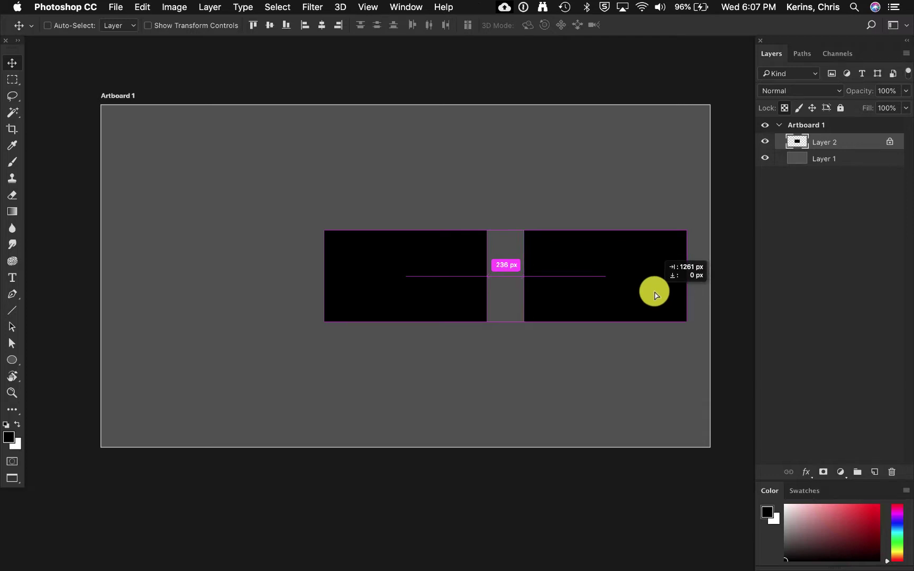
pyautogui.moveTo(655, 295); pyautogui.dragTo(655, 295)
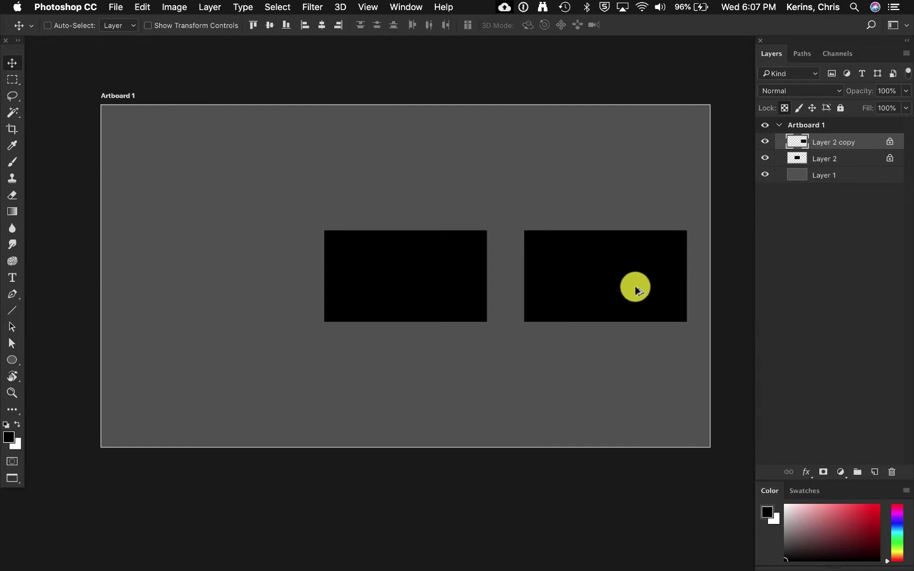
# Duplicate the center rectangle about 1261 px to its left, matching the 236 px gap on the other side.
pyautogui.hscroll(-3, 534, 277)
pyautogui.scroll(1, 534, 278)
pyautogui.hscroll(3, 671, 213)
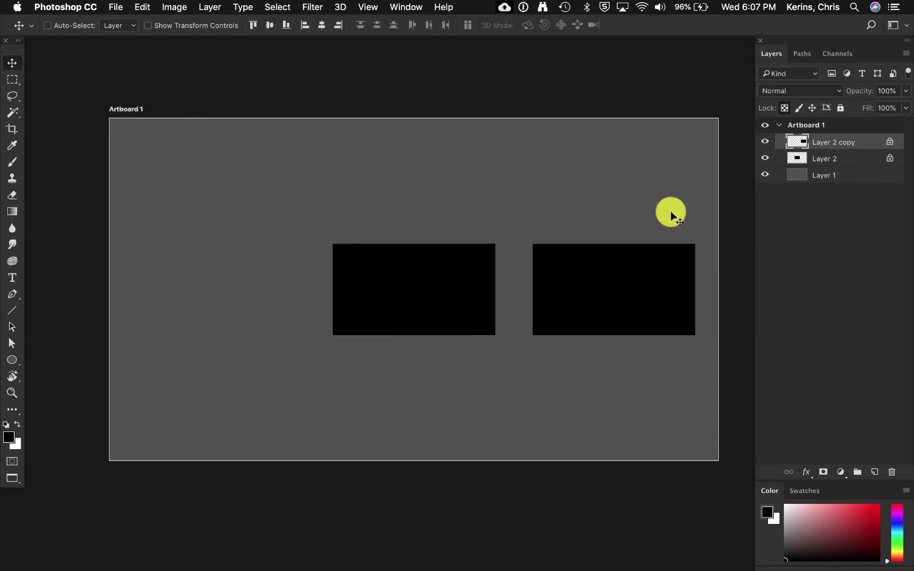
pyautogui.hscroll(3, 670, 212)
pyautogui.scroll(-2, 671, 212)
pyautogui.click(837, 160)
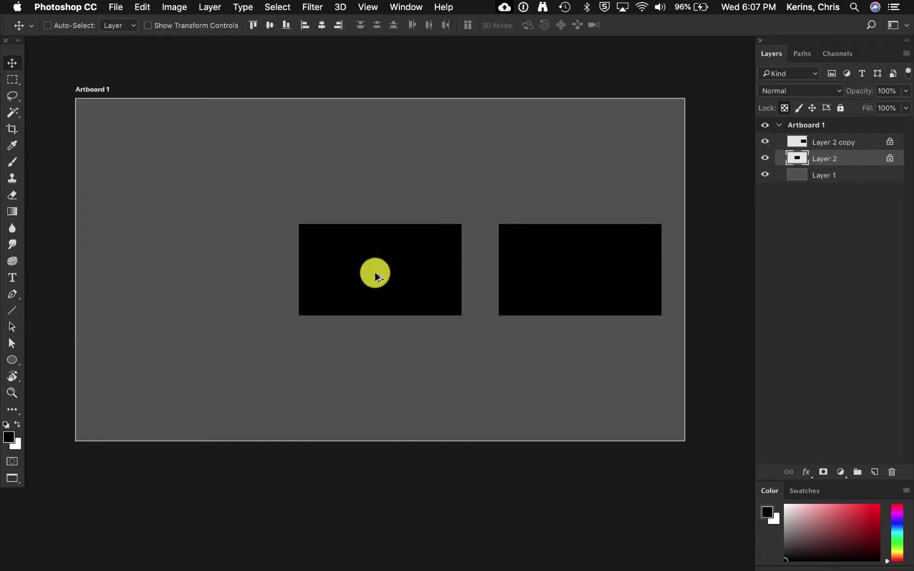
pyautogui.moveTo(374, 274); pyautogui.dragTo(180, 276)
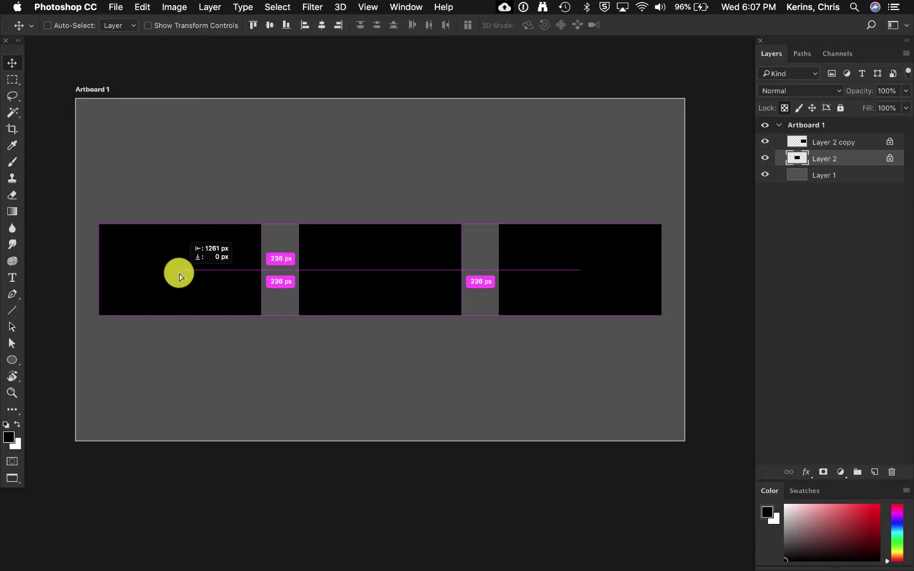
pyautogui.moveTo(179, 273); pyautogui.dragTo(179, 273)
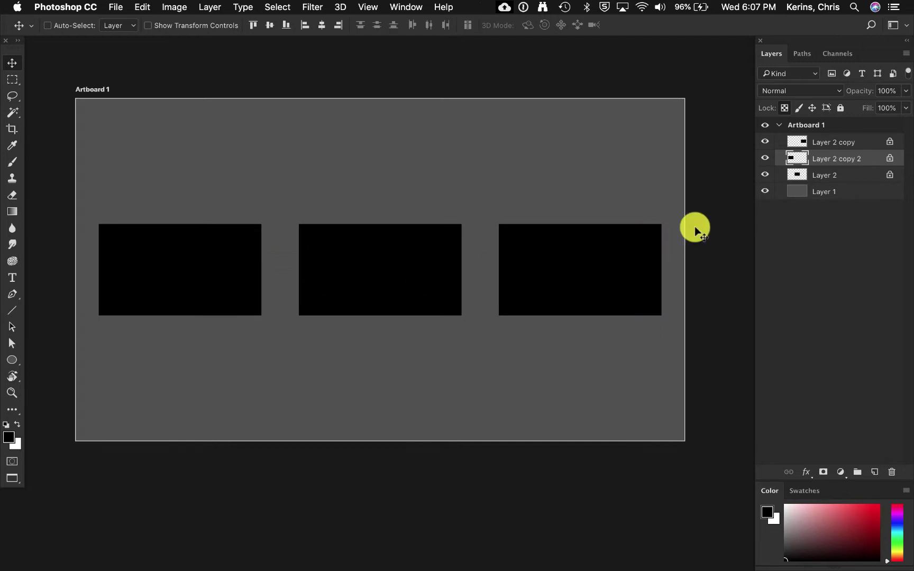
# Duplicate the row of three rectangles once above and once below to form an evenly spaced three-by-three grid.
pyautogui.click(849, 184)
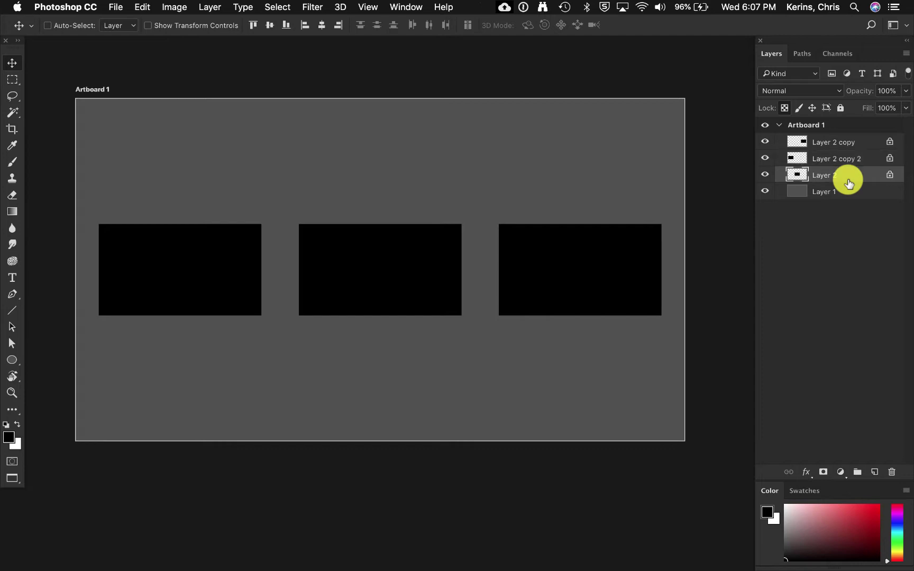
pyautogui.keyDown('shift'); pyautogui.click(849, 143); pyautogui.keyUp('shift')
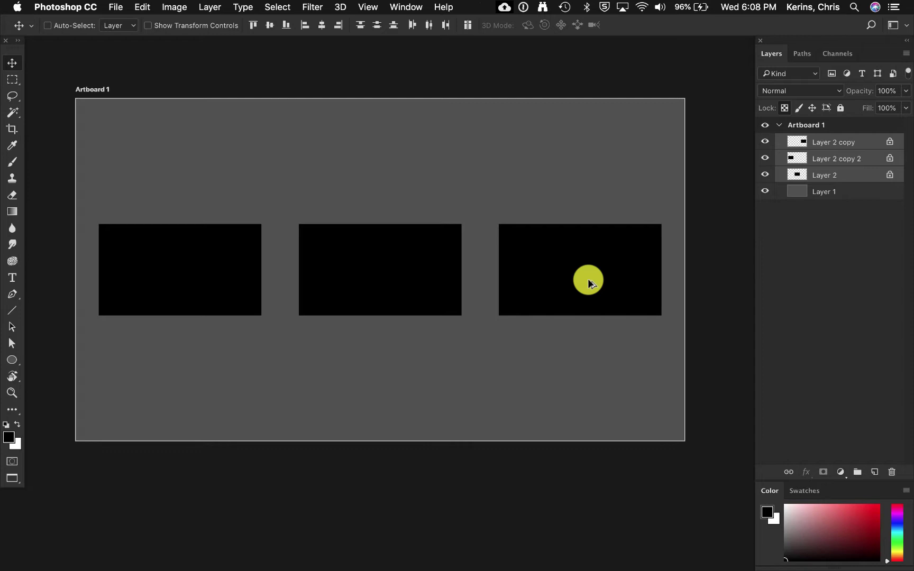
pyautogui.moveTo(587, 279); pyautogui.dragTo(581, 169)
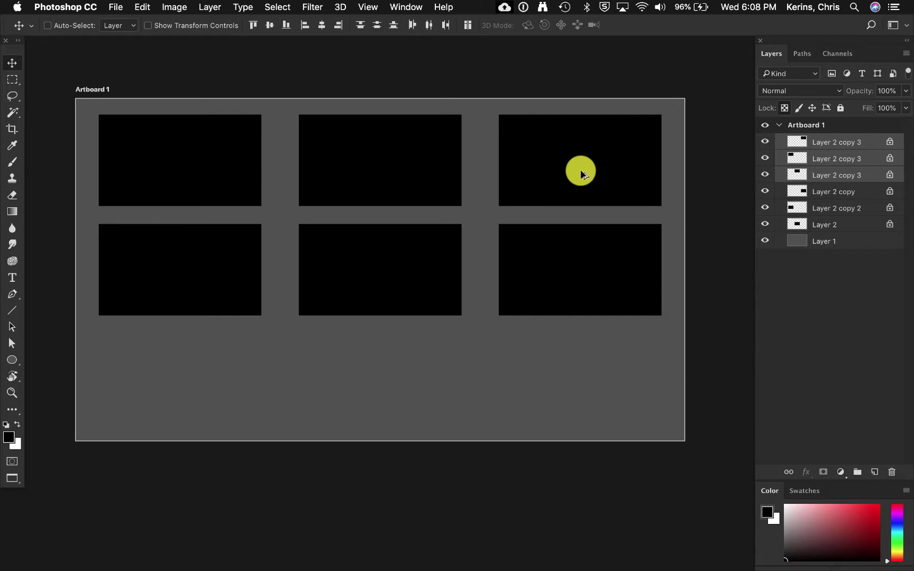
pyautogui.moveTo(581, 170); pyautogui.dragTo(559, 393)
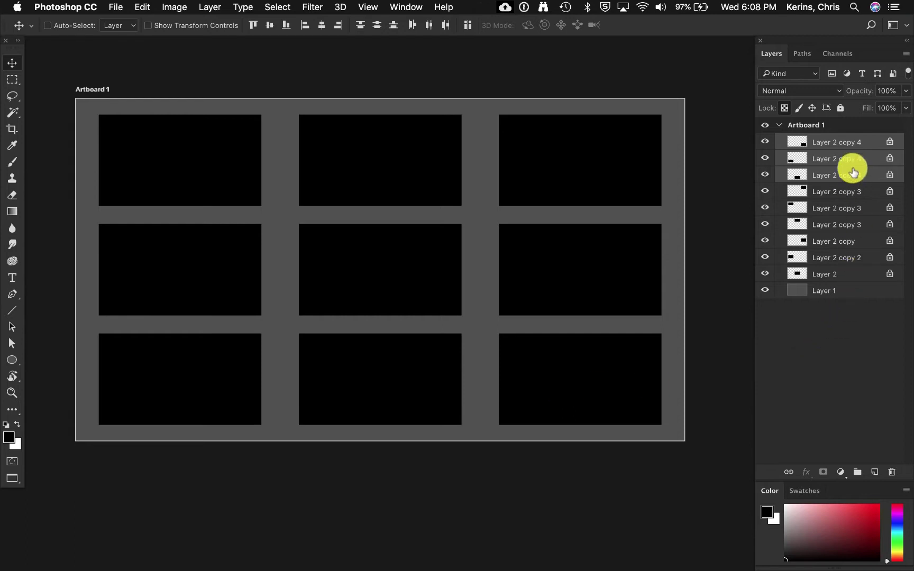
# Select all nine rectangle layers together and lock their position.
pyautogui.click(844, 258)
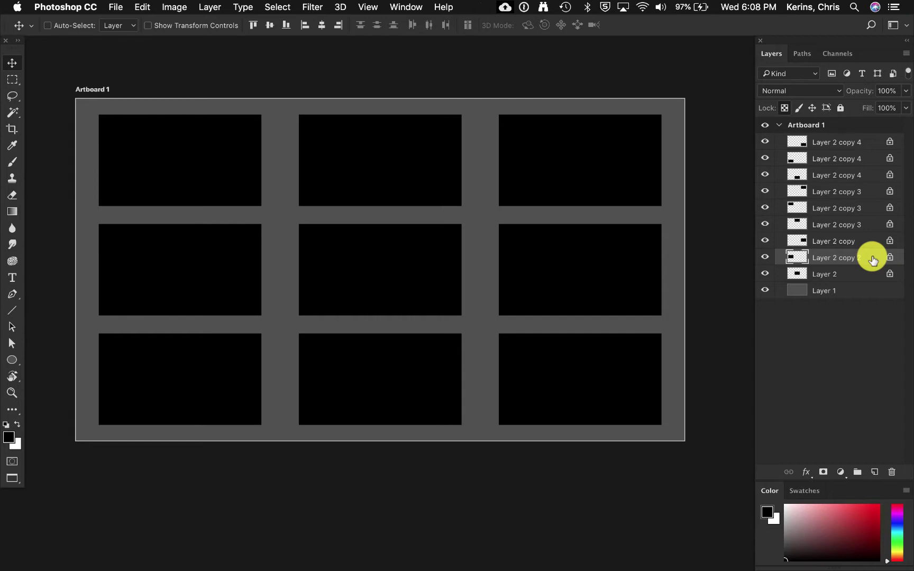
pyautogui.click(849, 275)
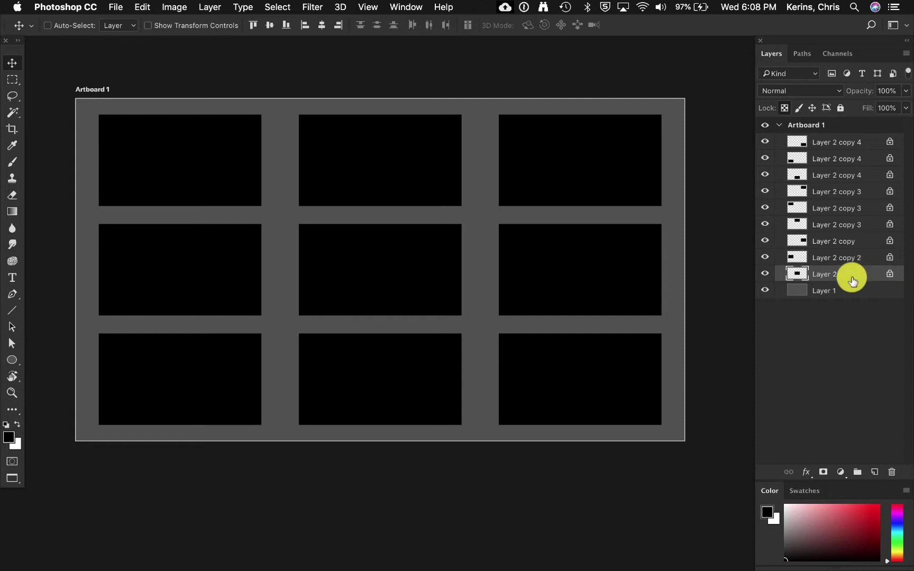
pyautogui.keyDown('shift'); pyautogui.click(863, 144); pyautogui.keyUp('shift')
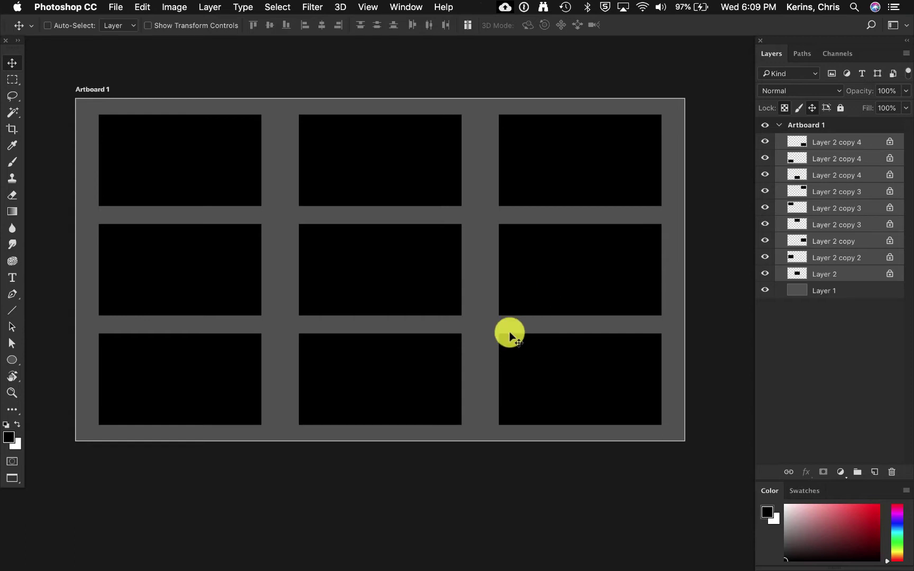
# Fill the left rectangle of the middle row with medium gray.
pyautogui.click(831, 257)
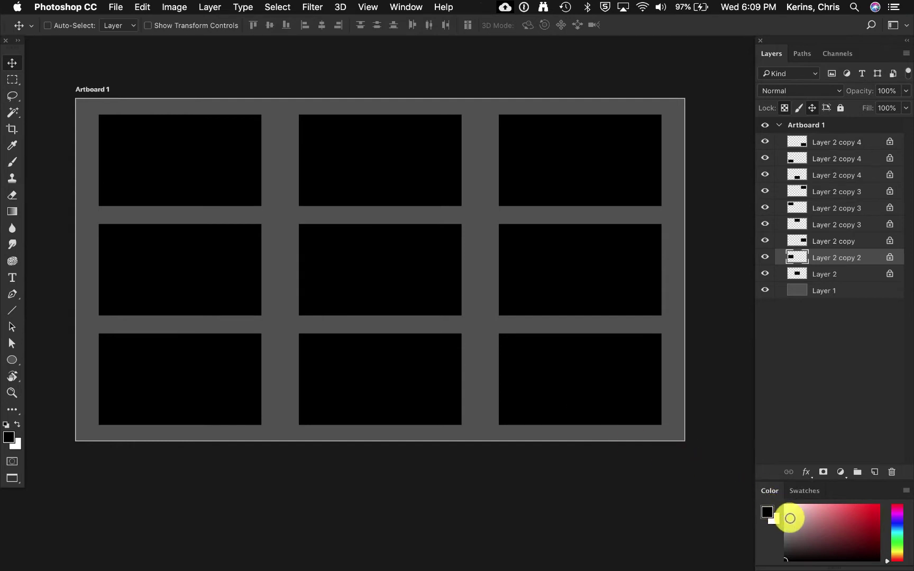
pyautogui.moveTo(790, 524); pyautogui.dragTo(778, 534)
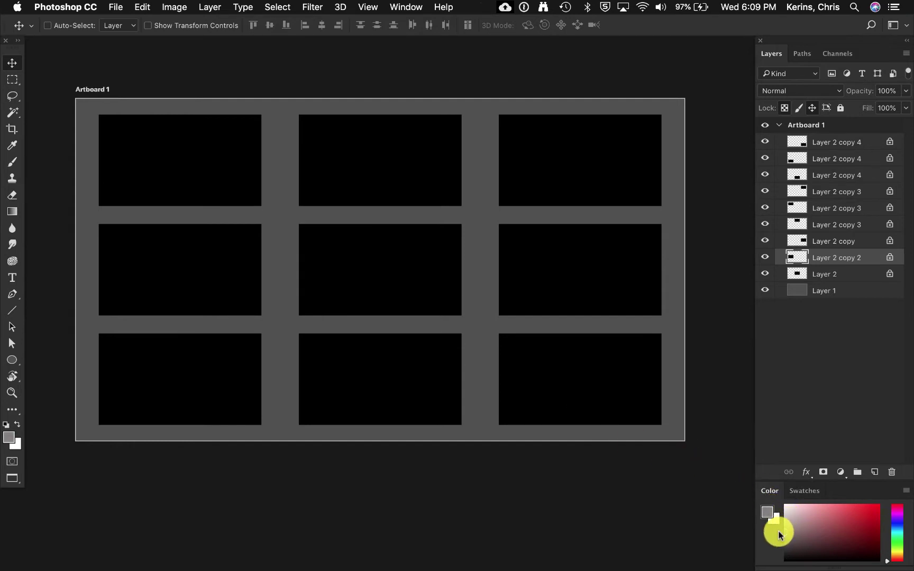
pyautogui.hotkey('alt', 'BackSpace')
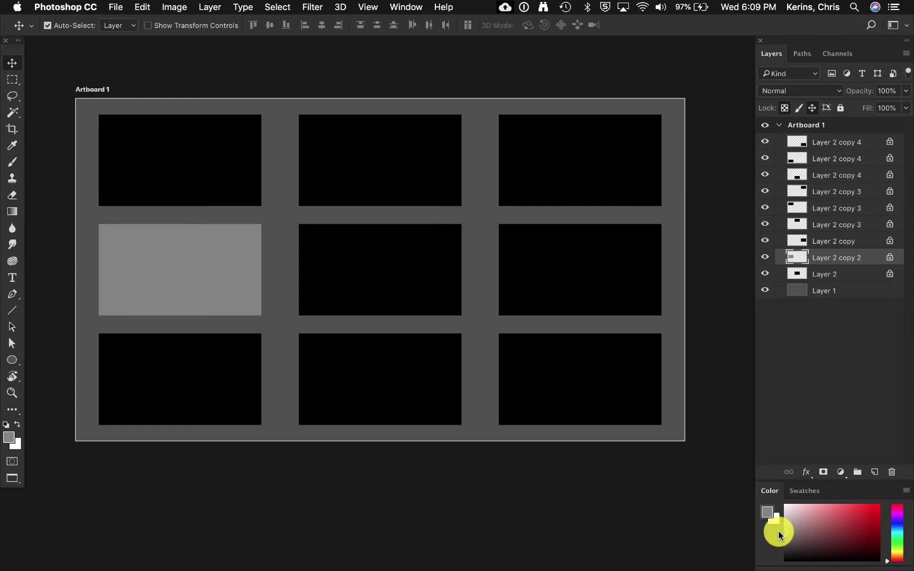
# Create a new layer named M directly above the gray rectangle's layer.
pyautogui.press('super+shift+n')
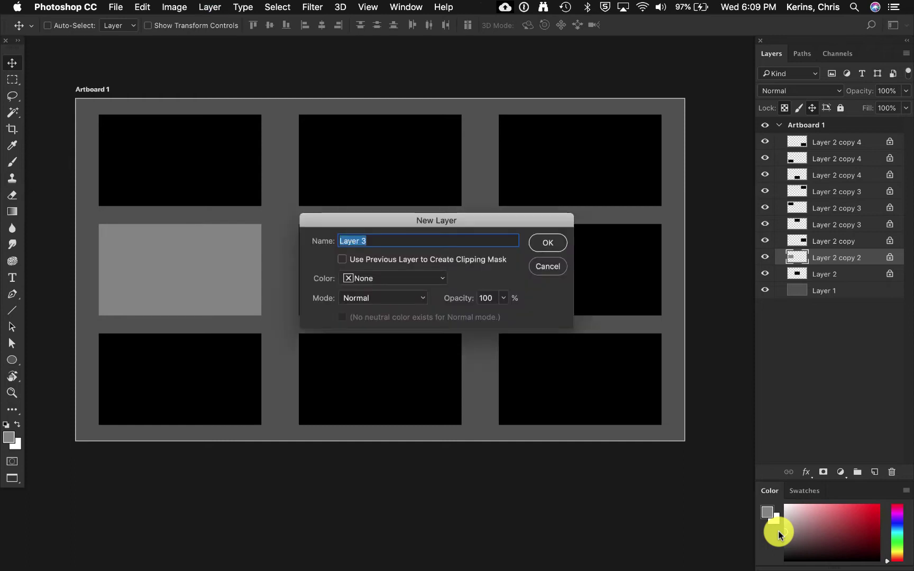
pyautogui.write('M')
pyautogui.press('Return')
# Paint a solid light gray mountain shape across the gray rectangle on layer M with the 75 px brush.
pyautogui.press('b')
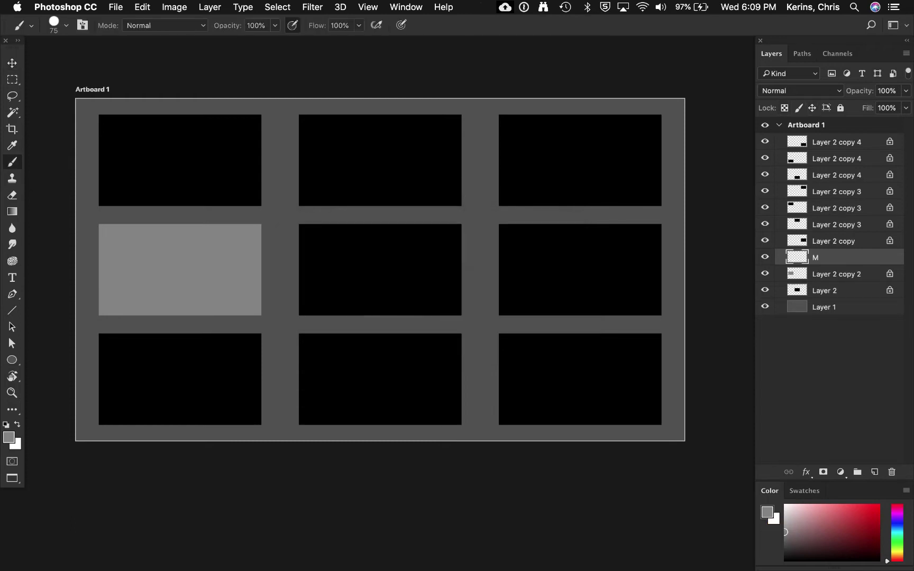
pyautogui.moveTo(794, 527); pyautogui.dragTo(774, 510)
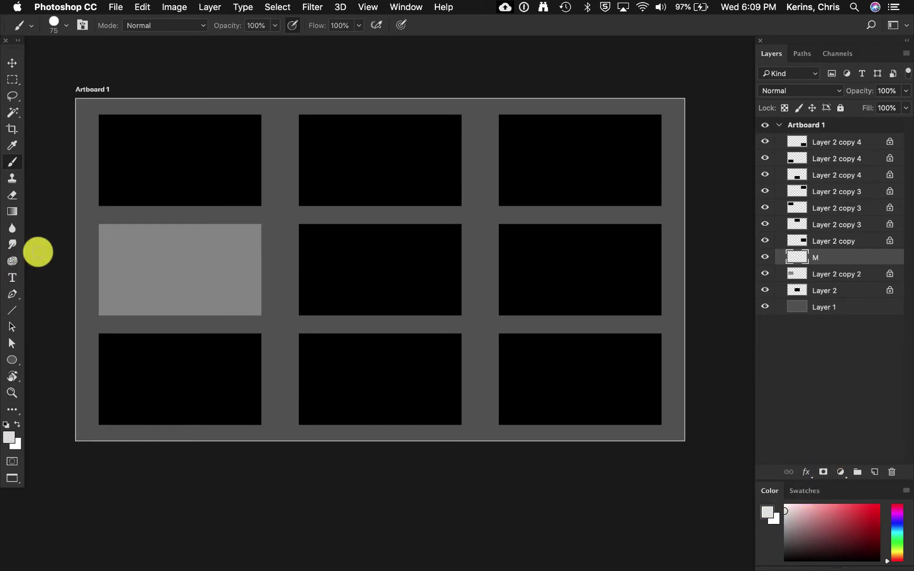
pyautogui.moveTo(93, 280)
pyautogui.mouseDown()
pyautogui.moveTo(152, 254)
pyautogui.moveTo(153, 238)
pyautogui.moveTo(176, 257)
pyautogui.moveTo(173, 246)
pyautogui.moveTo(196, 253)
pyautogui.moveTo(181, 264)
pyautogui.moveTo(259, 282)
pyautogui.moveTo(205, 268)
pyautogui.moveTo(255, 271)
pyautogui.moveTo(247, 285)
pyautogui.moveTo(176, 253)
pyautogui.moveTo(184, 264)
pyautogui.moveTo(151, 255)
pyautogui.moveTo(96, 274)
pyautogui.moveTo(162, 254)
pyautogui.moveTo(231, 286)
pyautogui.moveTo(193, 267)
pyautogui.moveTo(84, 279)
pyautogui.moveTo(182, 276)
pyautogui.moveTo(107, 289)
pyautogui.moveTo(151, 277)
pyautogui.moveTo(116, 286)
pyautogui.moveTo(259, 295)
pyautogui.moveTo(94, 291)
pyautogui.moveTo(231, 302)
pyautogui.moveTo(264, 289)
pyautogui.moveTo(129, 282)
pyautogui.moveTo(91, 294)
pyautogui.moveTo(182, 242)
pyautogui.moveTo(192, 245)
pyautogui.moveTo(190, 268)
pyautogui.mouseUp()
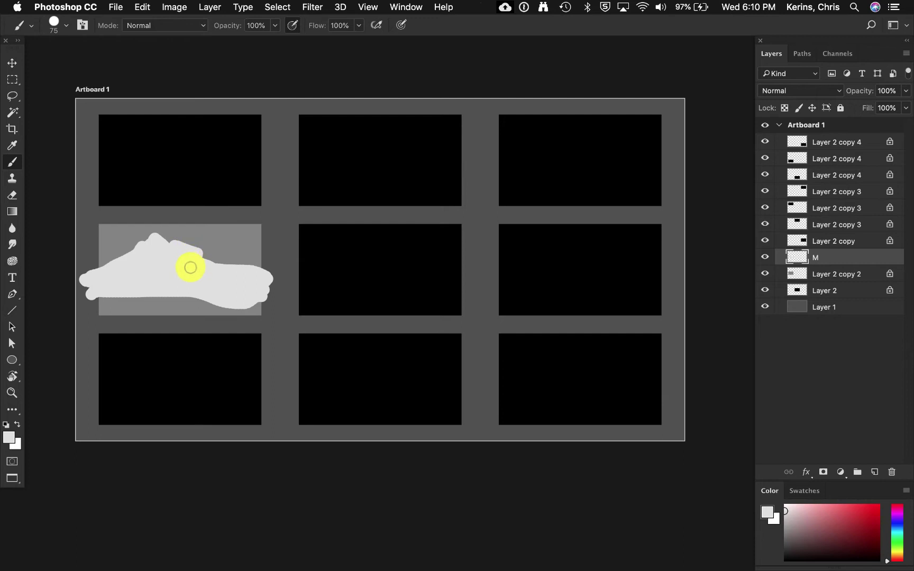
# Replace the light gray shape on layer M with a mountain range slightly lighter than the gray rectangle, filled solid down to the rectangle's lower edge.
pyautogui.press('super+z')
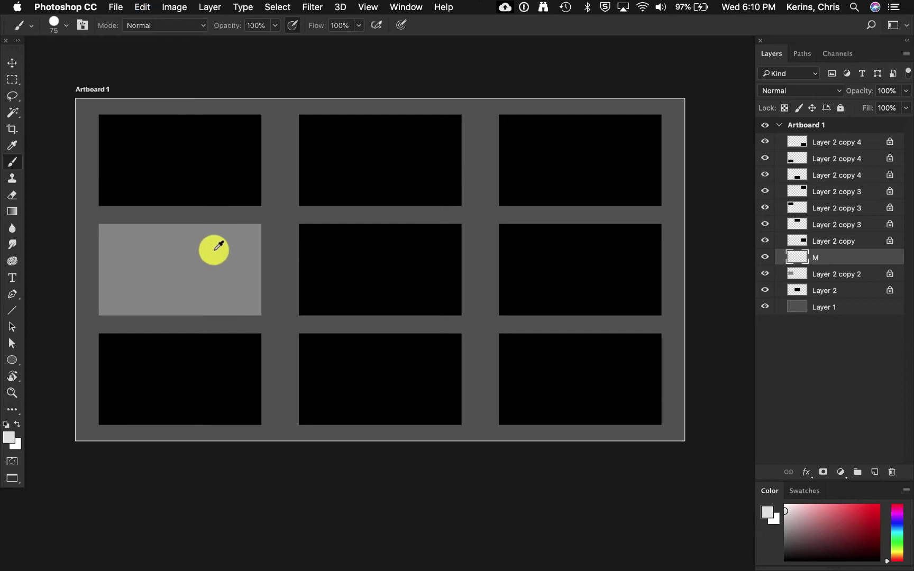
pyautogui.keyDown('alt'); pyautogui.click(213, 250); pyautogui.keyUp('alt')
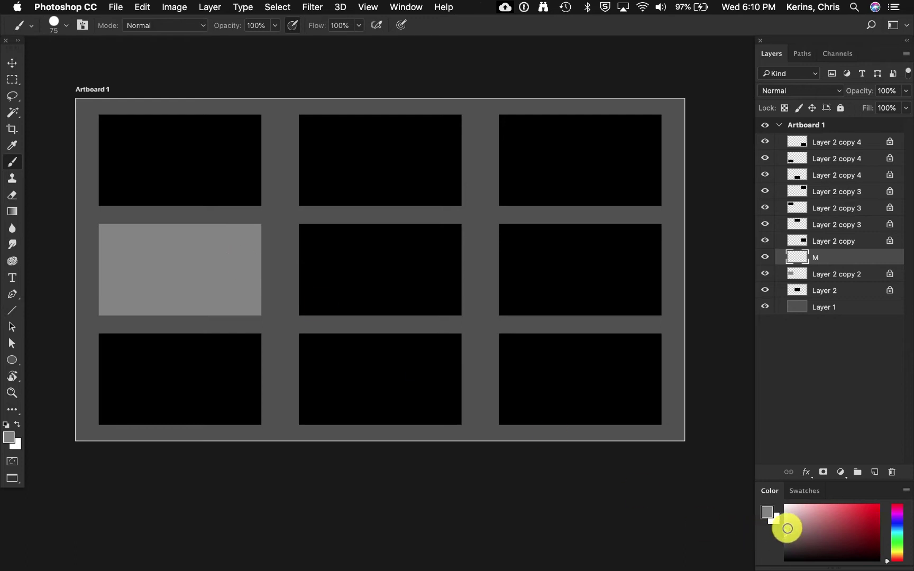
pyautogui.moveTo(788, 529); pyautogui.dragTo(782, 526)
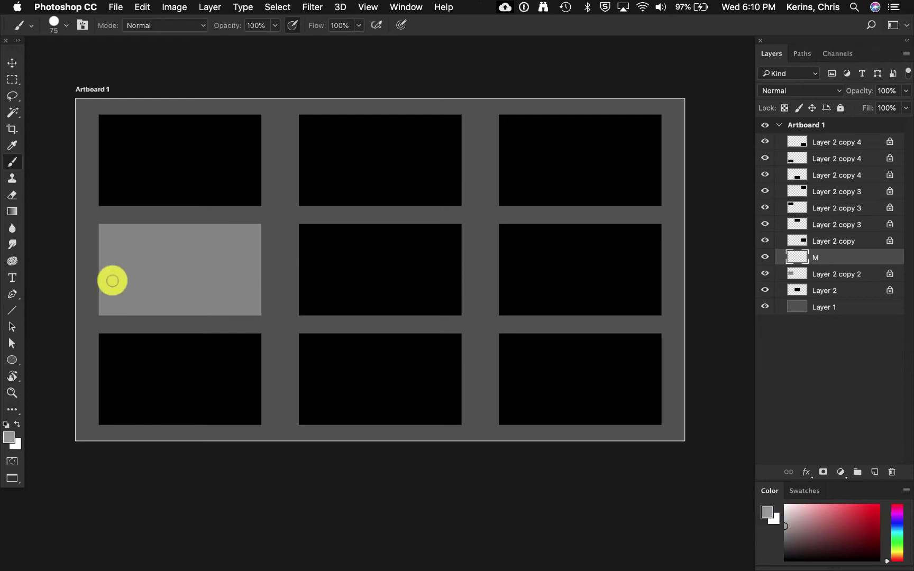
pyautogui.moveTo(92, 260)
pyautogui.mouseDown()
pyautogui.moveTo(195, 248)
pyautogui.moveTo(199, 260)
pyautogui.moveTo(232, 254)
pyautogui.moveTo(259, 268)
pyautogui.moveTo(170, 242)
pyautogui.moveTo(74, 271)
pyautogui.moveTo(215, 257)
pyautogui.moveTo(211, 249)
pyautogui.moveTo(124, 263)
pyautogui.moveTo(139, 254)
pyautogui.moveTo(106, 272)
pyautogui.moveTo(260, 273)
pyautogui.moveTo(212, 268)
pyautogui.mouseUp()
pyautogui.press('m')
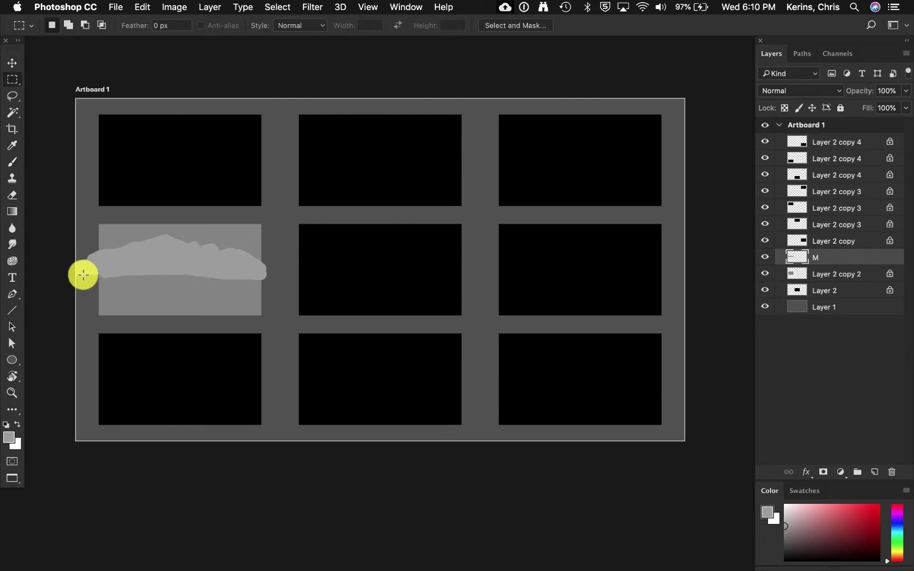
pyautogui.moveTo(94, 270); pyautogui.dragTo(263, 319)
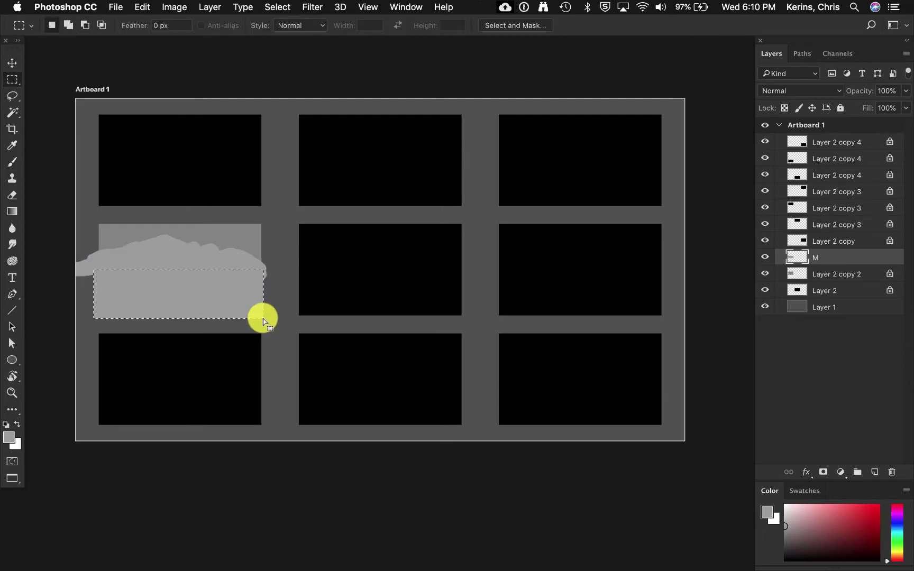
# Rename the mountain layer to B and create a new layer named M directly above it.
pyautogui.doubleClick(814, 258)
pyautogui.write('B')
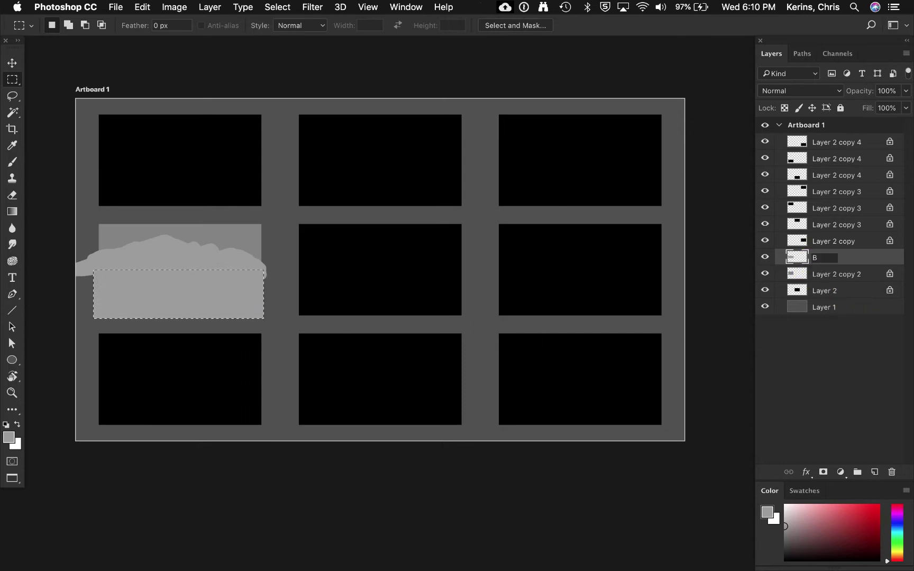
pyautogui.press('Escape')
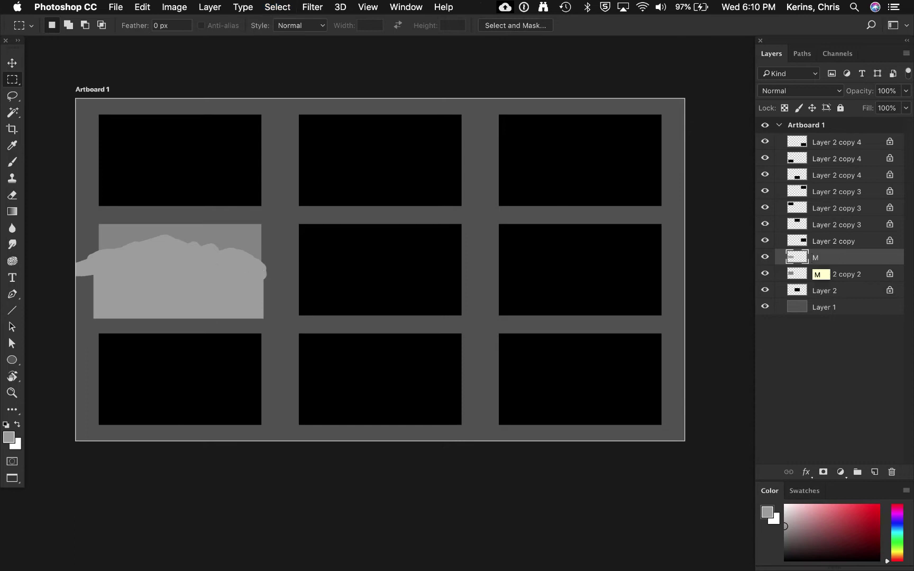
pyautogui.doubleClick(817, 259)
pyautogui.press('Return')
pyautogui.press('super+shift+n')
pyautogui.write('M')
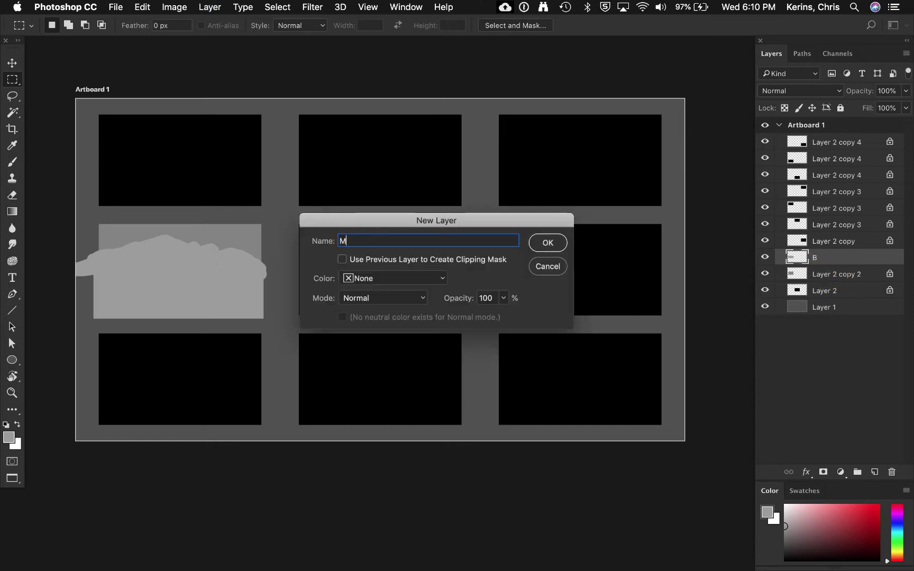
pyautogui.press('Return')
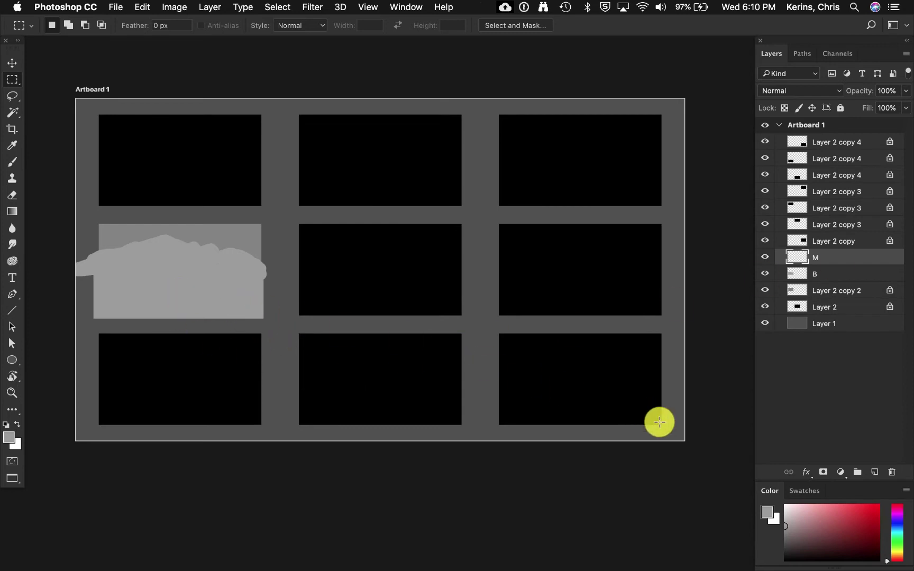
# Paint light gray jagged rocks, a small figure and a ground strip across the thumbnail on layer M, using a 13 px brush for the figure.
pyautogui.click(779, 516)
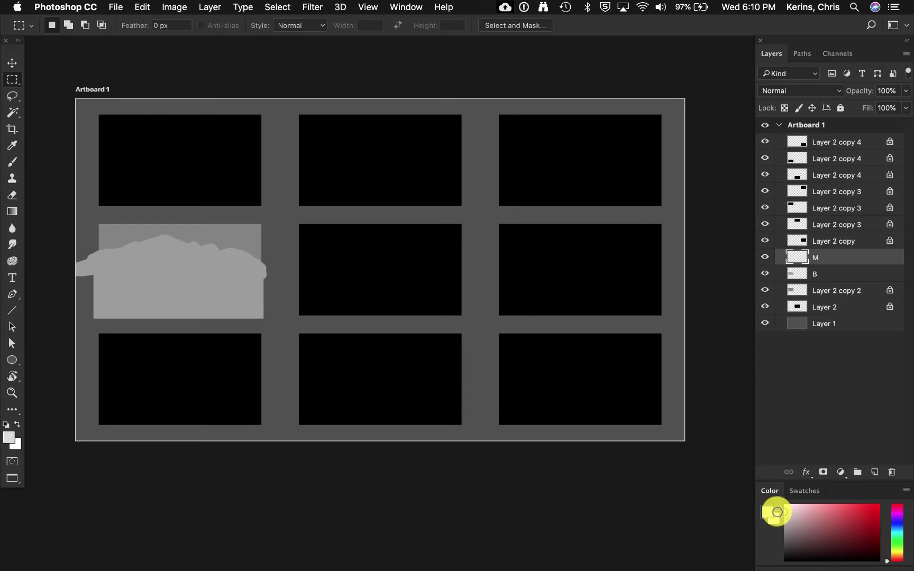
pyautogui.press('b')
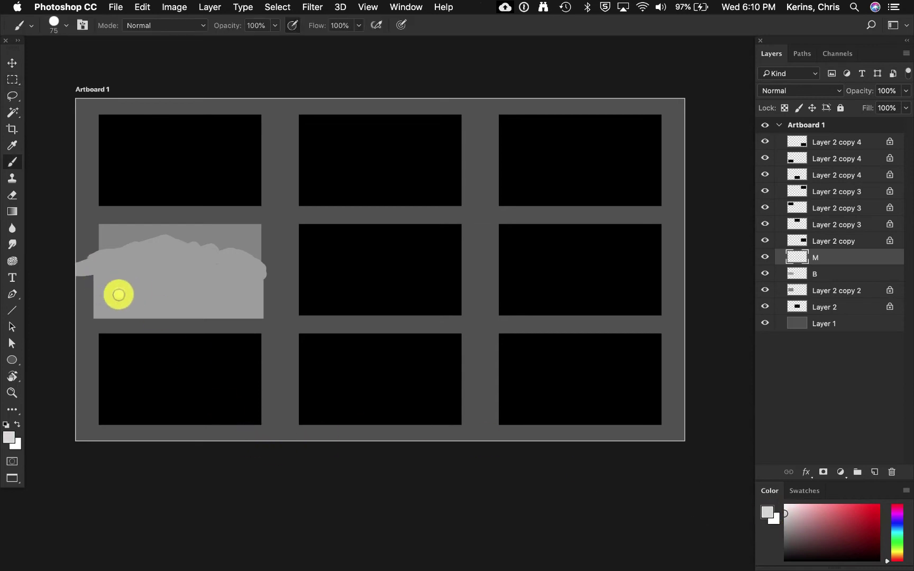
pyautogui.moveTo(119, 296)
pyautogui.mouseDown()
pyautogui.moveTo(126, 250)
pyautogui.moveTo(136, 269)
pyautogui.moveTo(148, 260)
pyautogui.moveTo(166, 284)
pyautogui.moveTo(197, 282)
pyautogui.moveTo(106, 279)
pyautogui.moveTo(112, 286)
pyautogui.moveTo(107, 265)
pyautogui.moveTo(104, 286)
pyautogui.moveTo(179, 282)
pyautogui.mouseUp()
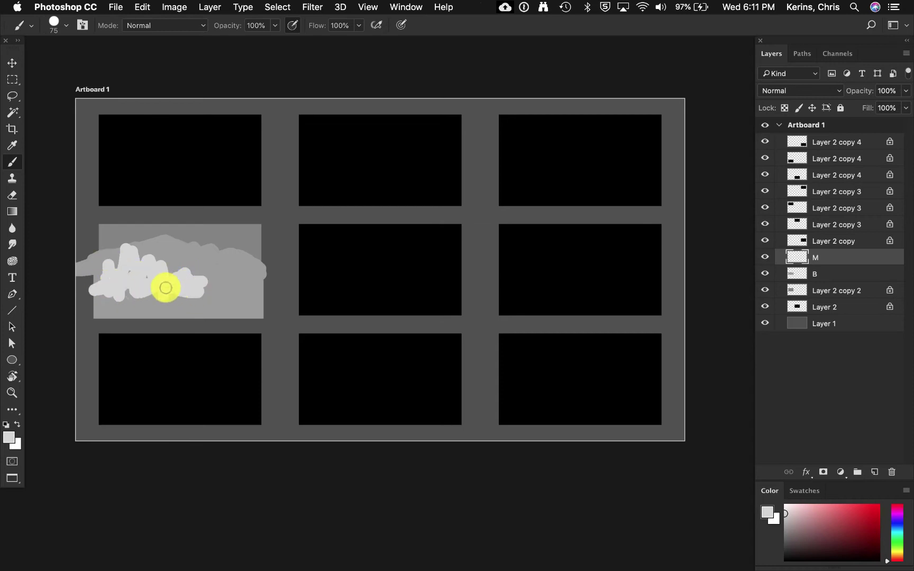
pyautogui.keyDown('ctrl'); pyautogui.keyDown('alt'); pyautogui.click(249, 273); pyautogui.keyUp('alt'); pyautogui.keyUp('ctrl')
pyautogui.moveTo(249, 273)
pyautogui.mouseDown()
pyautogui.moveTo(230, 278)
pyautogui.moveTo(237, 287)
pyautogui.moveTo(221, 285)
pyautogui.moveTo(226, 302)
pyautogui.moveTo(226, 289)
pyautogui.mouseUp()
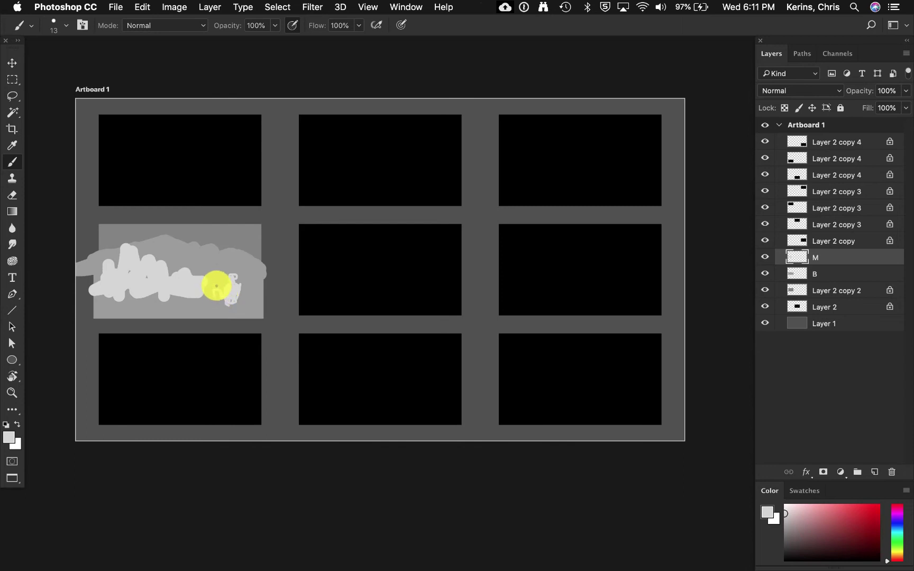
pyautogui.moveTo(218, 290)
pyautogui.mouseDown()
pyautogui.moveTo(218, 302)
pyautogui.moveTo(215, 292)
pyautogui.moveTo(210, 302)
pyautogui.moveTo(92, 302)
pyautogui.moveTo(224, 308)
pyautogui.moveTo(206, 298)
pyautogui.moveTo(272, 297)
pyautogui.mouseUp()
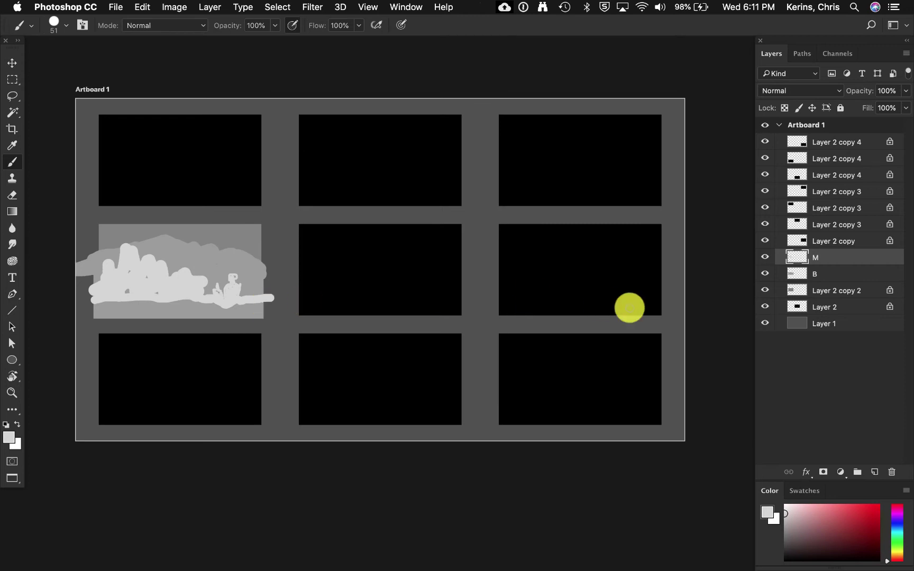
# Create a new layer named F directly above layer M.
pyautogui.press('super+shift+n')
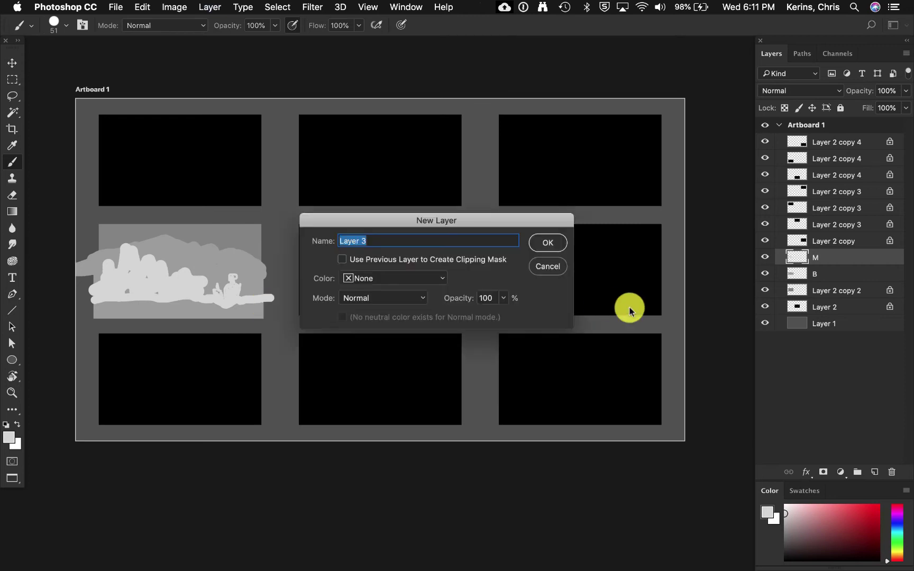
pyautogui.write('F')
pyautogui.press('Return')
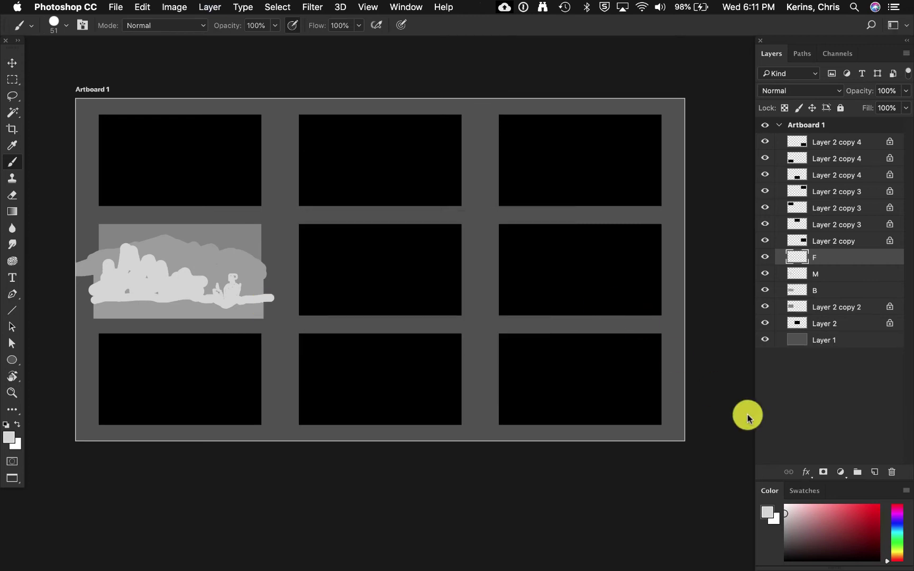
# Paint dark gray foreground masses along the thumbnail's lower edge and upper corners on layer F with the 51 px brush.
pyautogui.click(793, 538)
pyautogui.moveTo(793, 538); pyautogui.dragTo(779, 544)
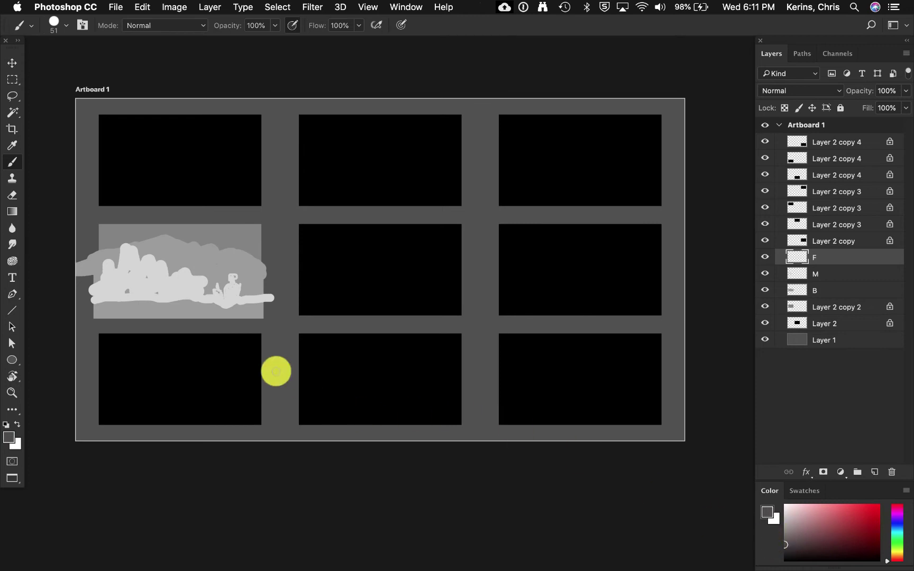
pyautogui.moveTo(93, 315)
pyautogui.mouseDown()
pyautogui.moveTo(91, 293)
pyautogui.moveTo(121, 315)
pyautogui.moveTo(110, 293)
pyautogui.moveTo(110, 301)
pyautogui.moveTo(123, 296)
pyautogui.moveTo(128, 314)
pyautogui.moveTo(150, 295)
pyautogui.moveTo(126, 304)
pyautogui.moveTo(158, 317)
pyautogui.moveTo(155, 308)
pyautogui.moveTo(164, 308)
pyautogui.moveTo(180, 323)
pyautogui.moveTo(99, 304)
pyautogui.moveTo(98, 317)
pyautogui.moveTo(153, 319)
pyautogui.moveTo(105, 312)
pyautogui.mouseUp()
pyautogui.moveTo(98, 221)
pyautogui.mouseDown()
pyautogui.moveTo(130, 223)
pyautogui.moveTo(101, 229)
pyautogui.moveTo(254, 226)
pyautogui.moveTo(259, 238)
pyautogui.moveTo(244, 231)
pyautogui.moveTo(251, 248)
pyautogui.moveTo(273, 265)
pyautogui.moveTo(231, 230)
pyautogui.moveTo(224, 228)
pyautogui.moveTo(239, 238)
pyautogui.moveTo(205, 226)
pyautogui.moveTo(245, 245)
pyautogui.mouseUp()
pyautogui.press('super+z')
pyautogui.moveTo(203, 324)
pyautogui.mouseDown()
pyautogui.moveTo(229, 311)
pyautogui.moveTo(217, 309)
pyautogui.moveTo(211, 315)
pyautogui.moveTo(264, 306)
pyautogui.moveTo(247, 325)
pyautogui.moveTo(230, 310)
pyautogui.moveTo(178, 312)
pyautogui.mouseUp()
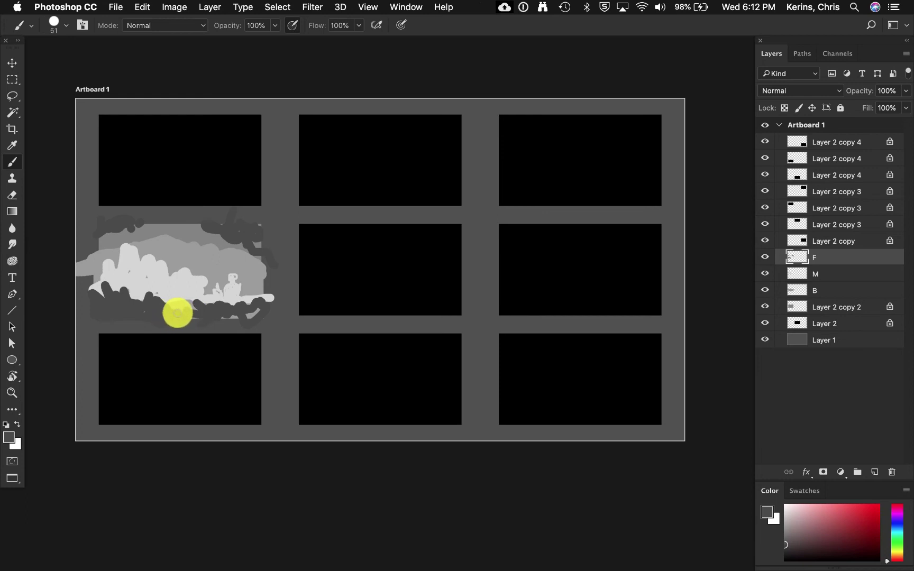
pyautogui.moveTo(276, 300); pyautogui.dragTo(183, 288)
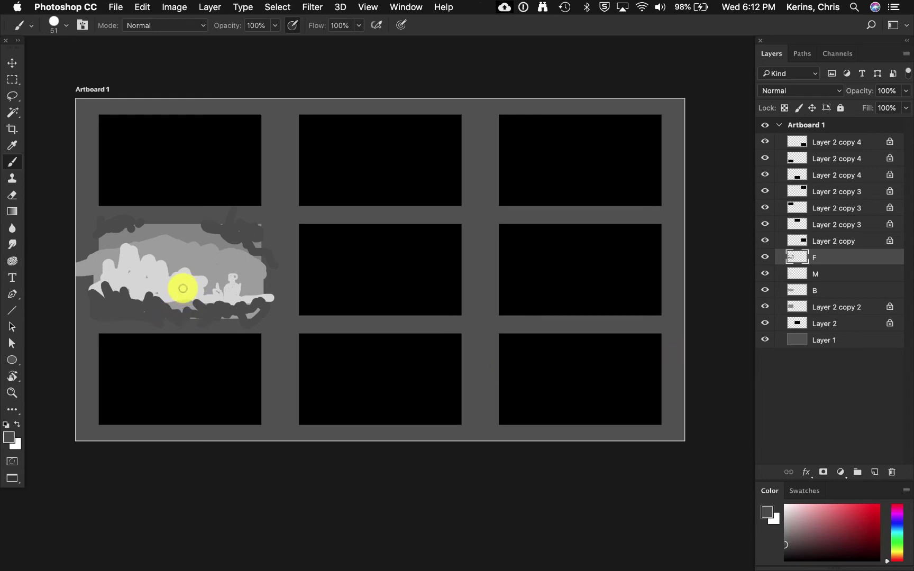
# Fill the gaps in the midground rocks and ground on layer M with their own light gray.
pyautogui.rightClick(183, 291)
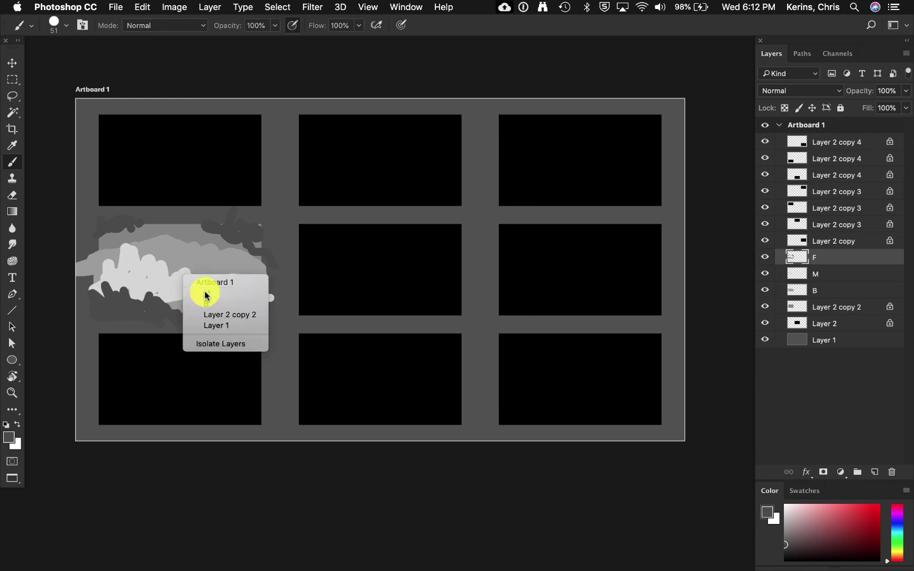
pyautogui.click(205, 292)
pyautogui.keyDown('alt'); pyautogui.click(188, 288); pyautogui.keyUp('alt')
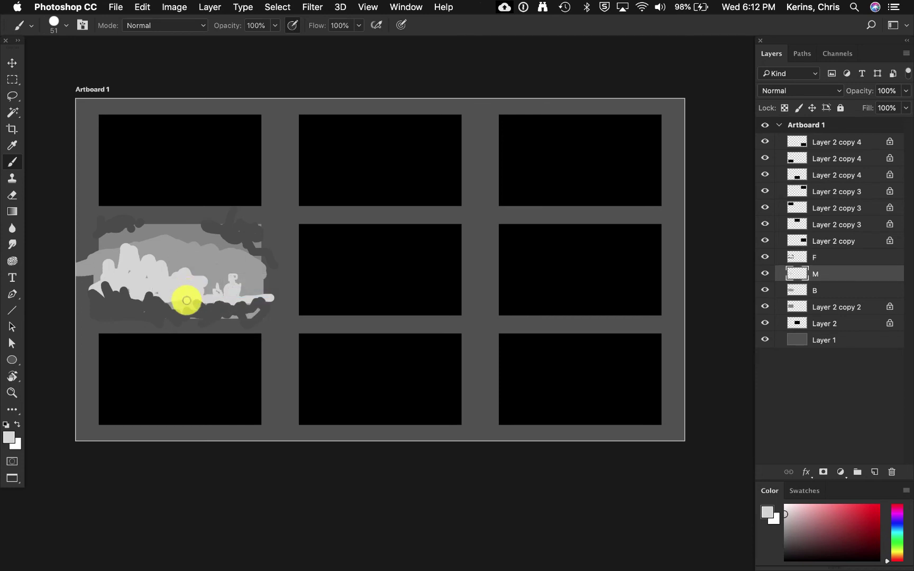
pyautogui.moveTo(167, 309)
pyautogui.mouseDown()
pyautogui.moveTo(196, 307)
pyautogui.moveTo(156, 295)
pyautogui.moveTo(146, 315)
pyautogui.moveTo(144, 284)
pyautogui.mouseUp()
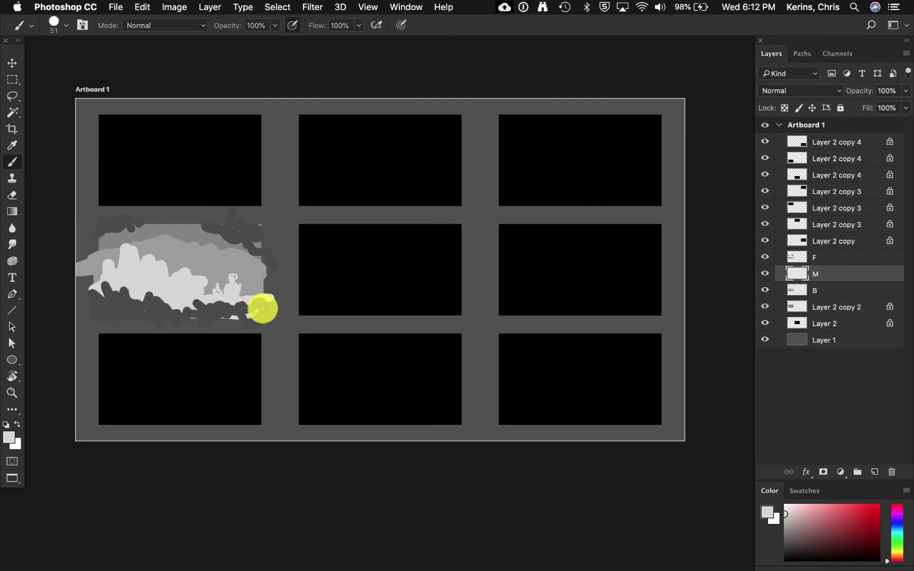
# Fill the remaining gaps in the lower foreground mass on layer F with its own dark gray.
pyautogui.rightClick(157, 301)
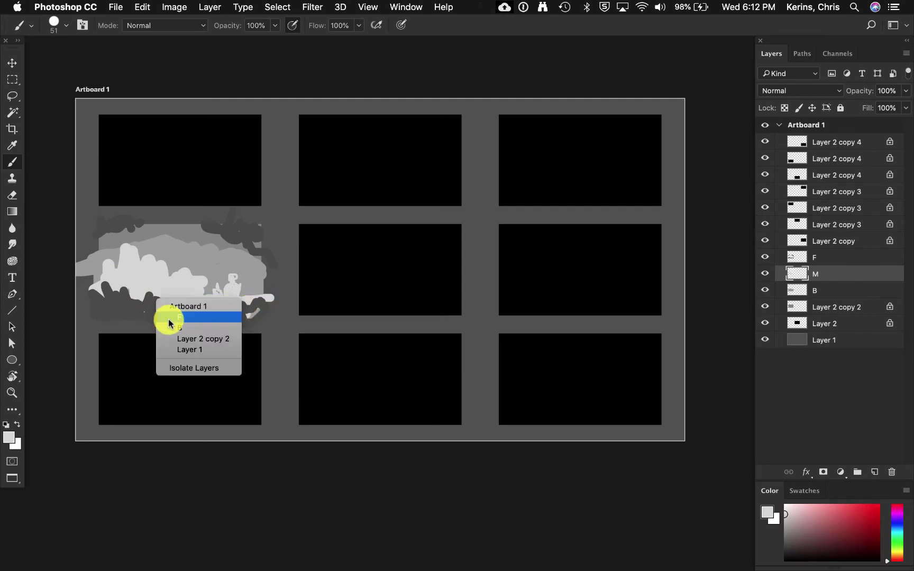
pyautogui.click(174, 317)
pyautogui.keyDown('alt'); pyautogui.click(195, 311); pyautogui.keyUp('alt')
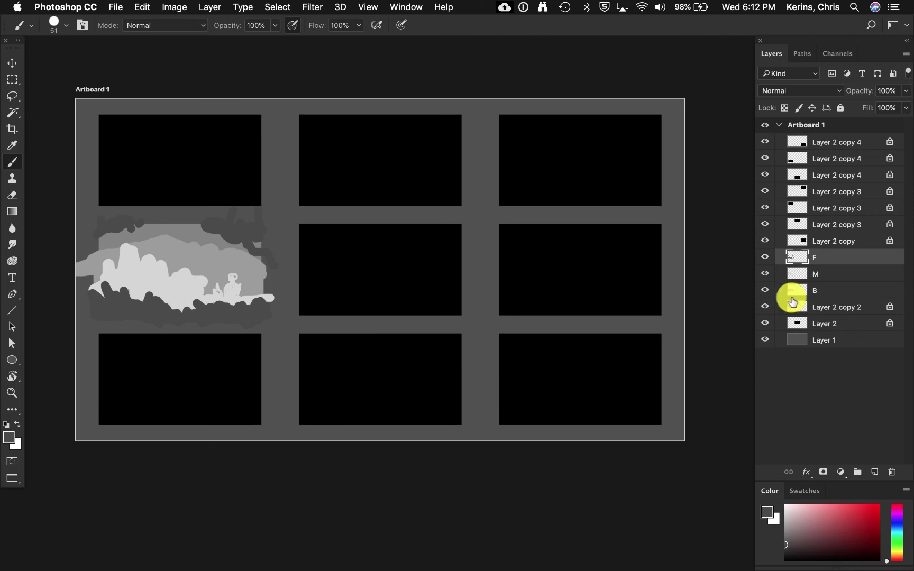
# Clip layers B, M and F to the gray rectangle's layer, Layer 2 copy 2.
pyautogui.keyDown('alt'); pyautogui.click(858, 294); pyautogui.keyUp('alt')
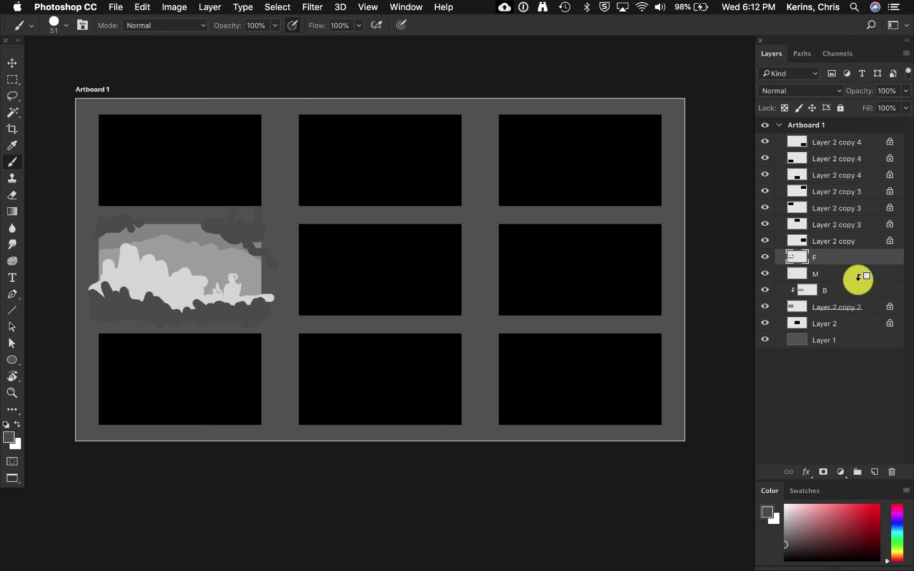
pyautogui.keyDown('alt'); pyautogui.click(857, 277); pyautogui.keyUp('alt')
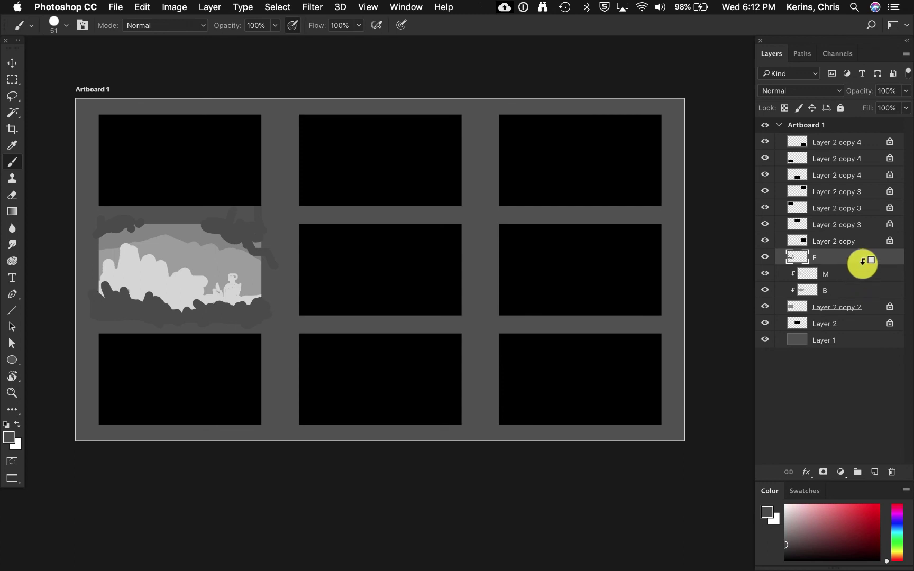
pyautogui.keyDown('alt'); pyautogui.click(862, 260); pyautogui.keyUp('alt')
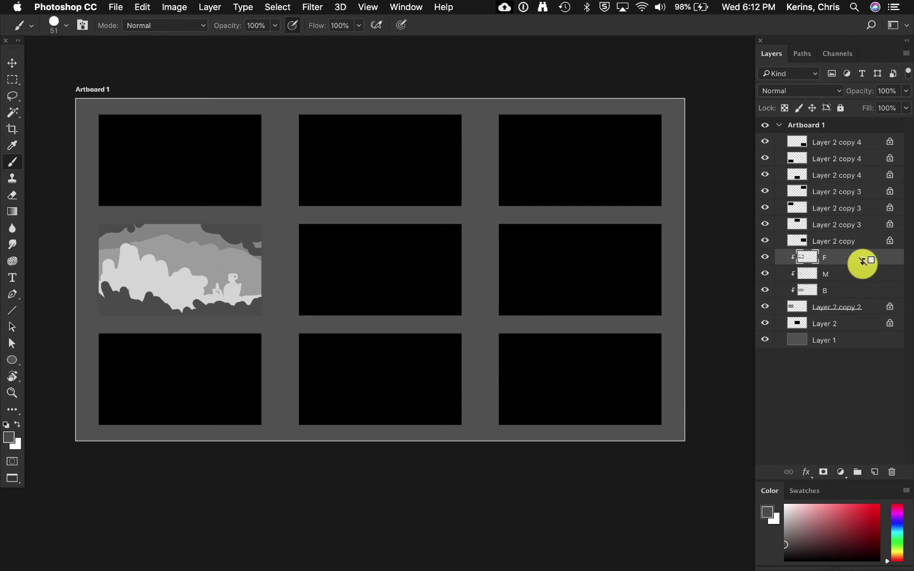